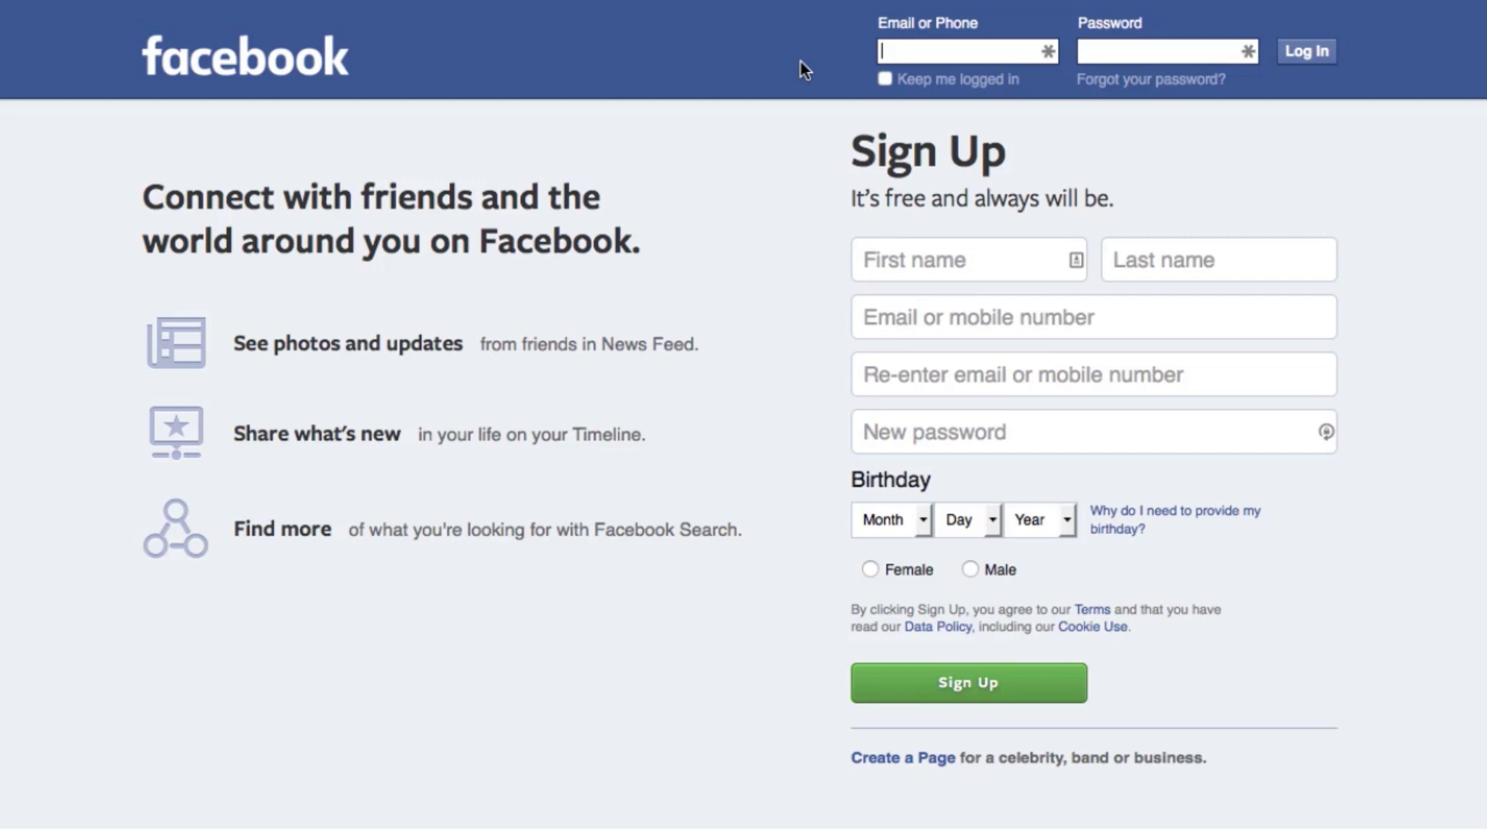
Sign in to Facebook with the account e-mail and password.
{"action": "key", "text": "Tab"}
{"action": "type", "text": "••••••••"}
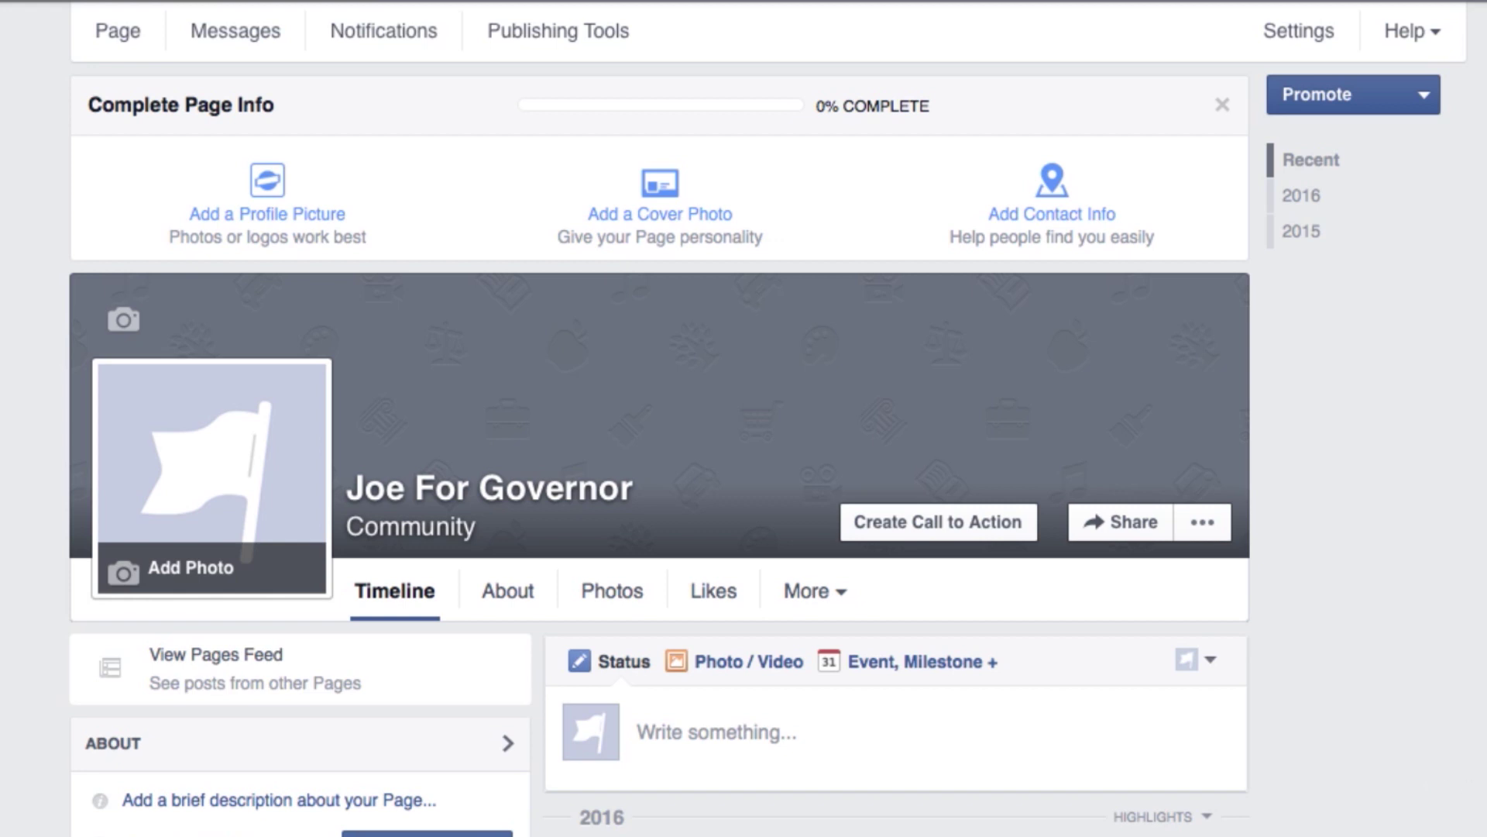
Go to Ads Manager from the page's Promote dropdown.
{"action": "left_click", "coordinate": [1429, 98]}
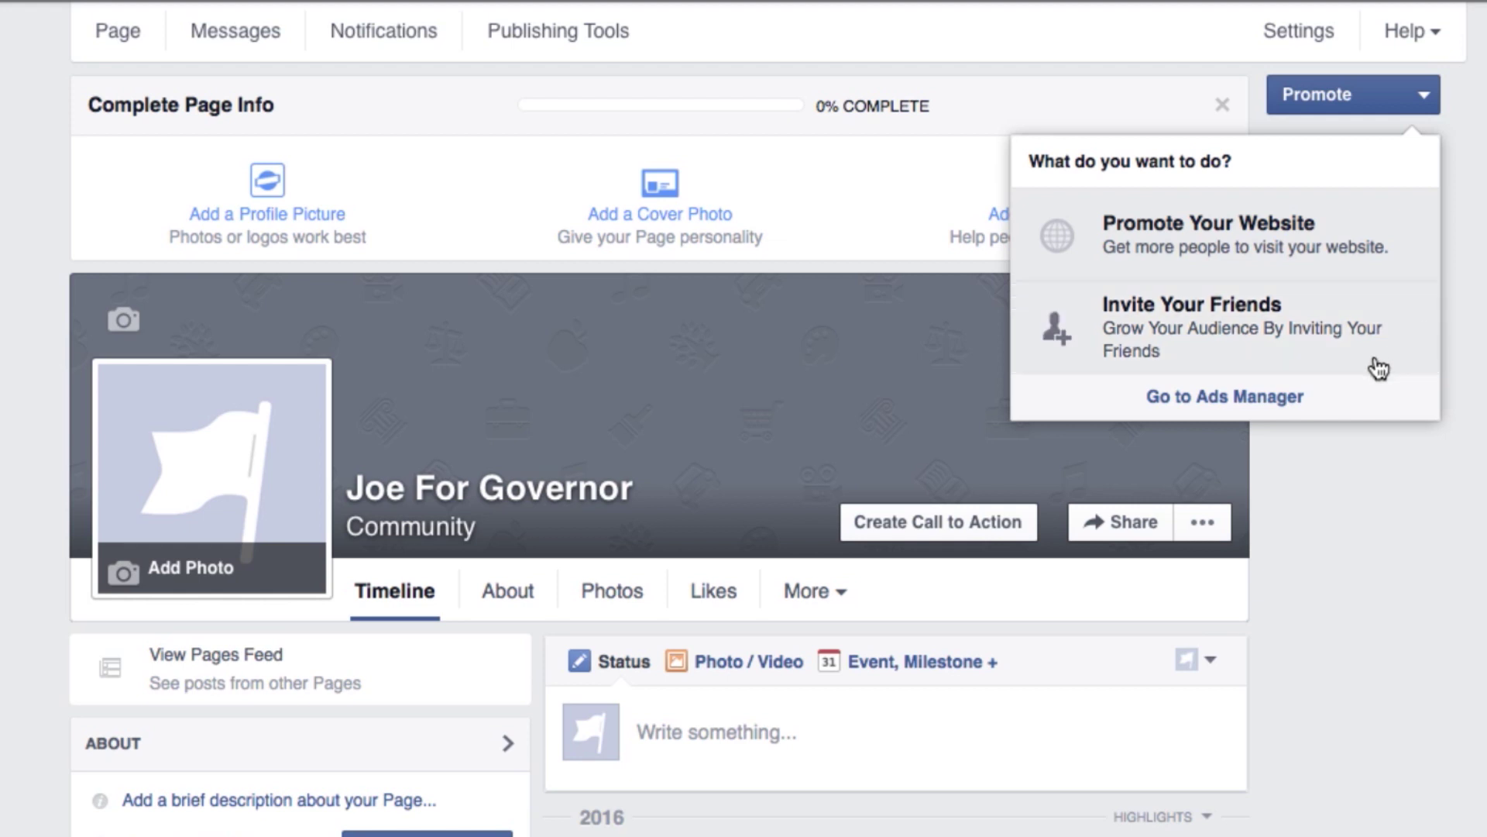
{"action": "left_click", "coordinate": [1278, 400]}
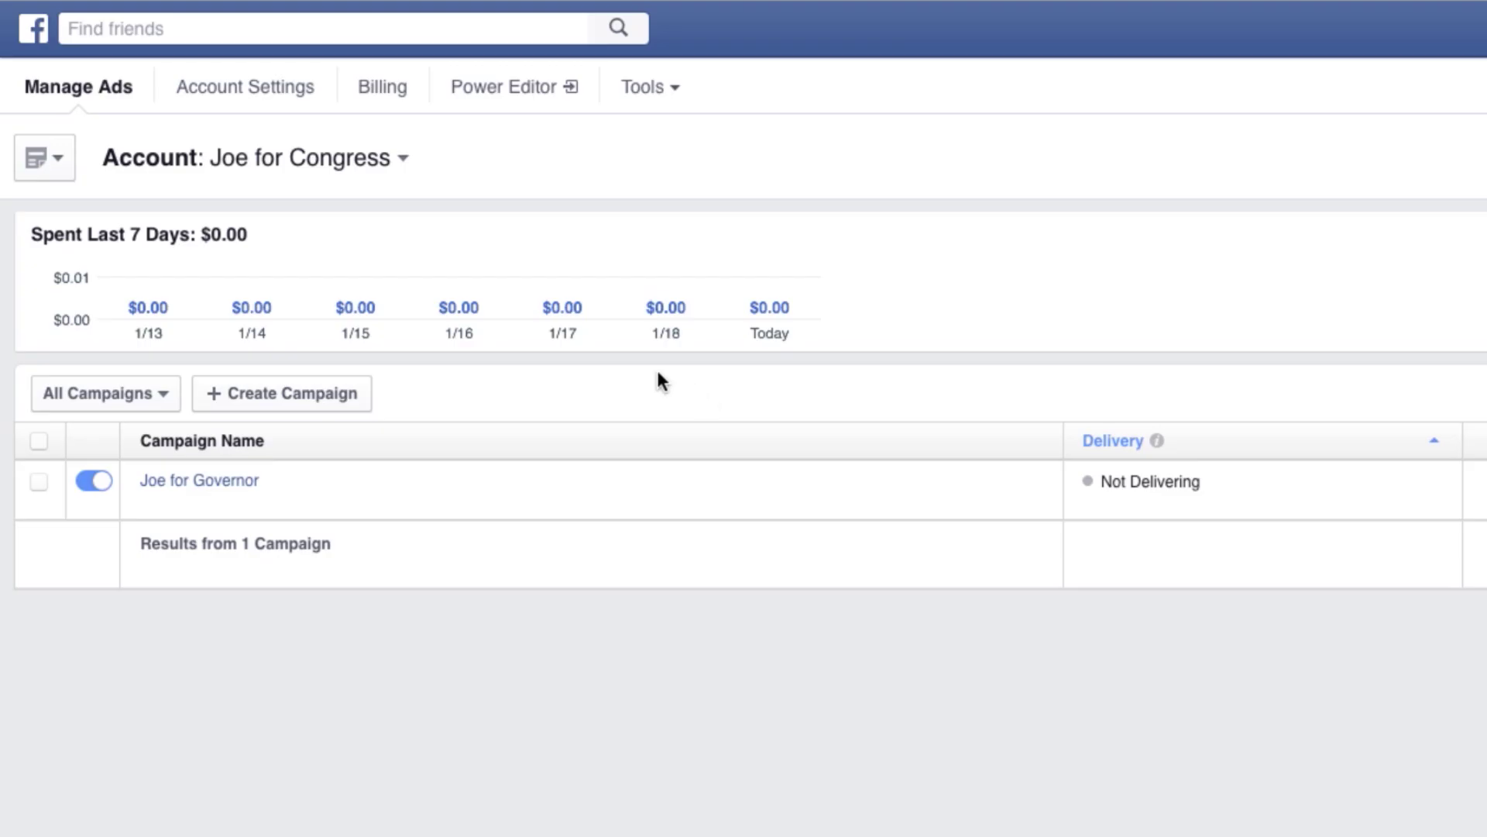
Start a new campaign with + Create Campaign.
{"action": "left_click", "coordinate": [339, 392]}
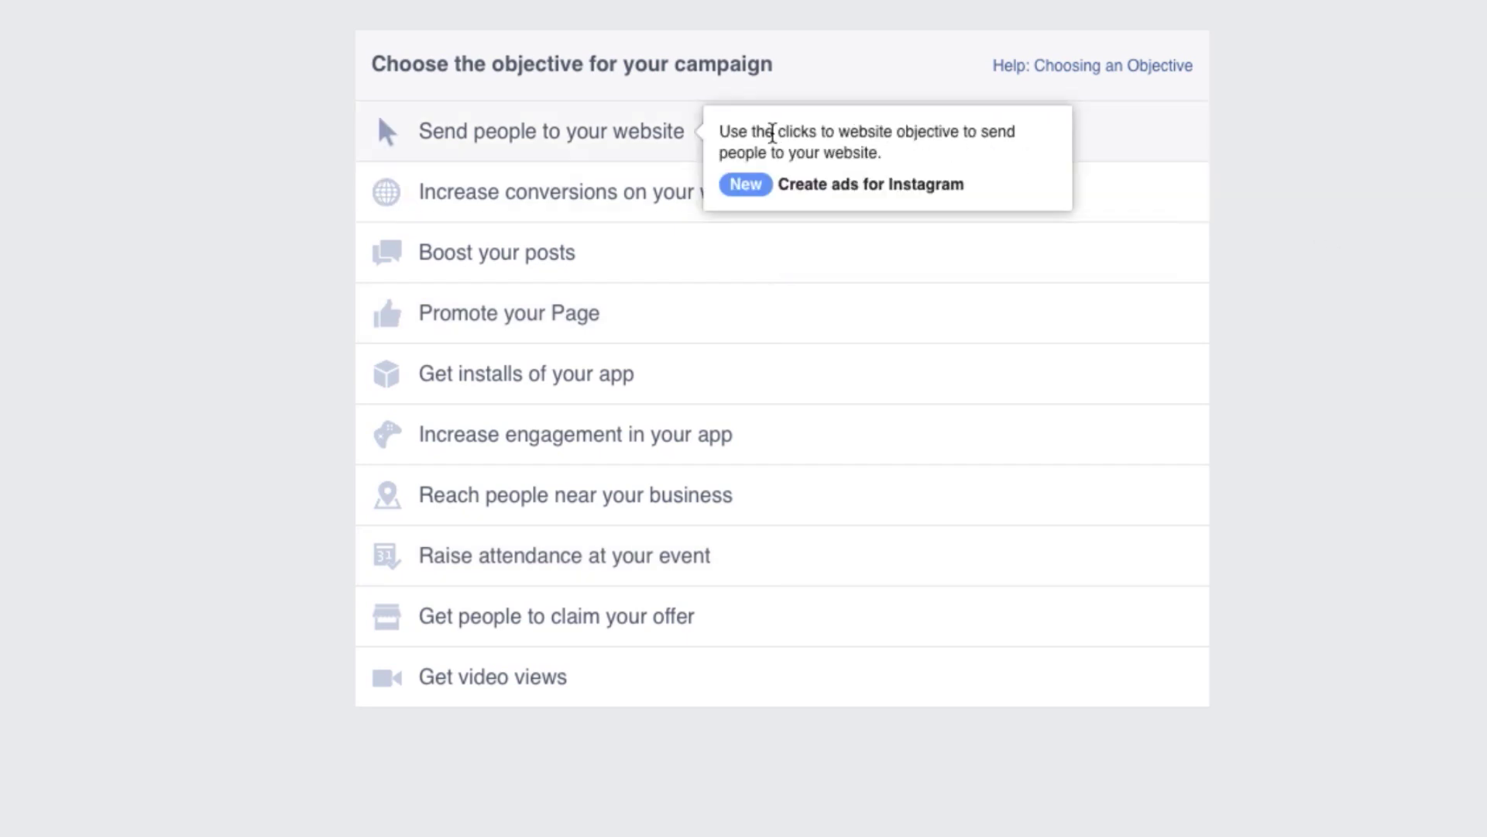
{"action": "left_click", "coordinate": [661, 144]}
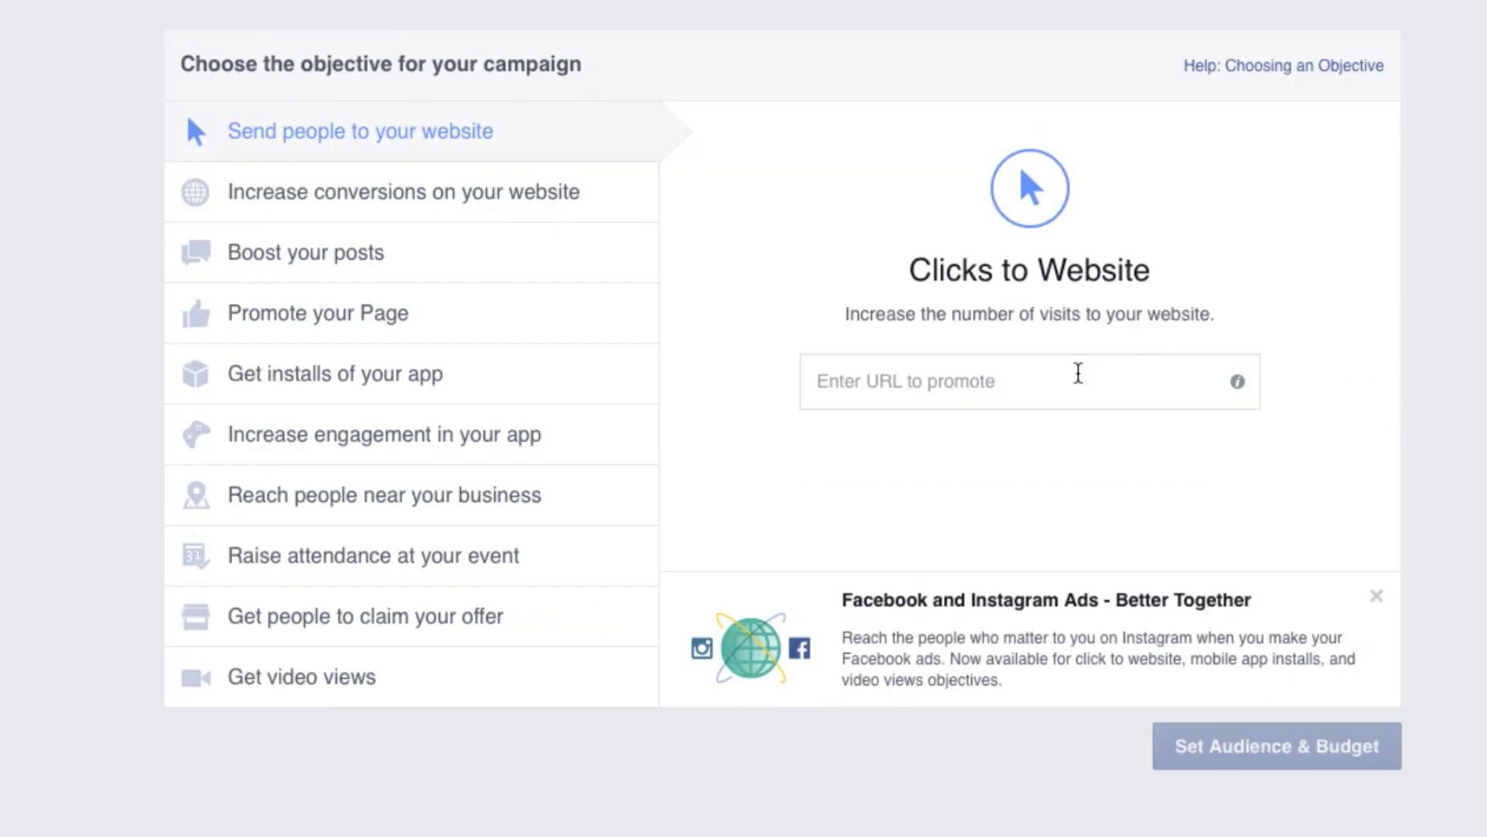
{"action": "left_click", "coordinate": [1065, 375]}
{"action": "left_click", "coordinate": [1036, 446]}
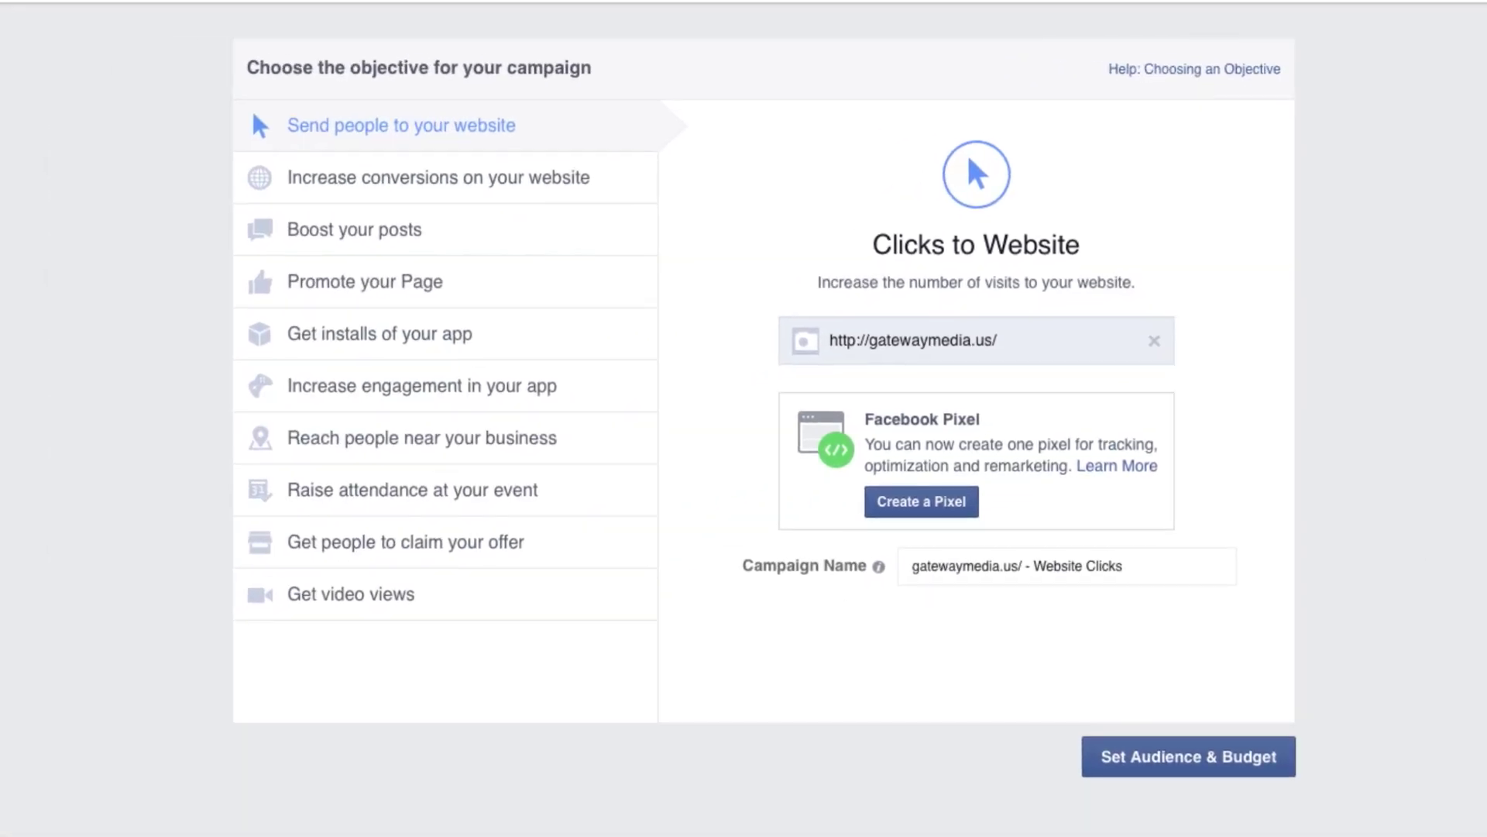
{"action": "left_click", "coordinate": [1243, 756]}
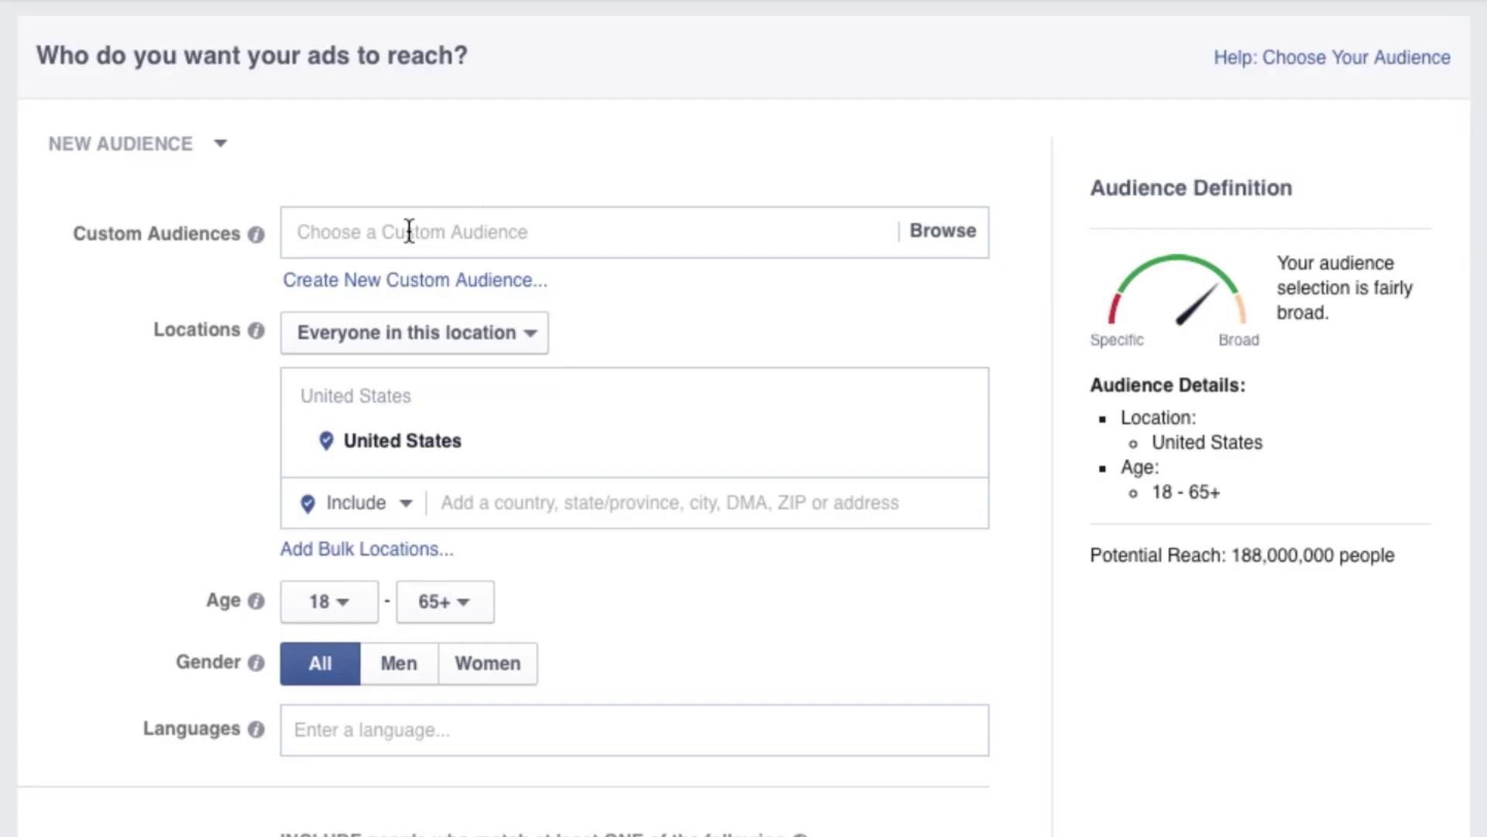
Select the AOGMAlaskaDEMs customer list as the custom audience.
{"action": "left_click", "coordinate": [408, 232]}
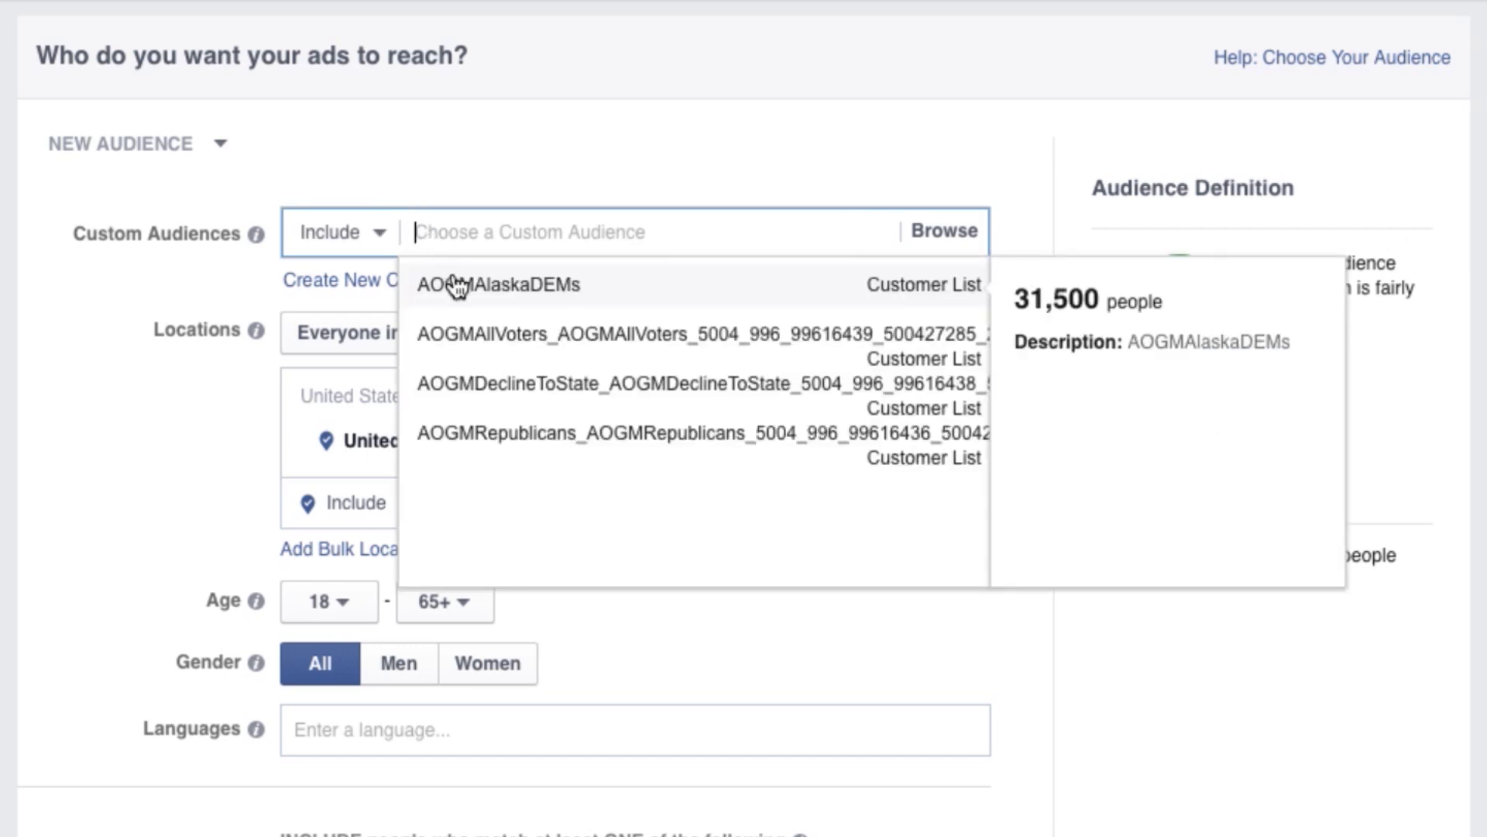
{"action": "left_click", "coordinate": [464, 291]}
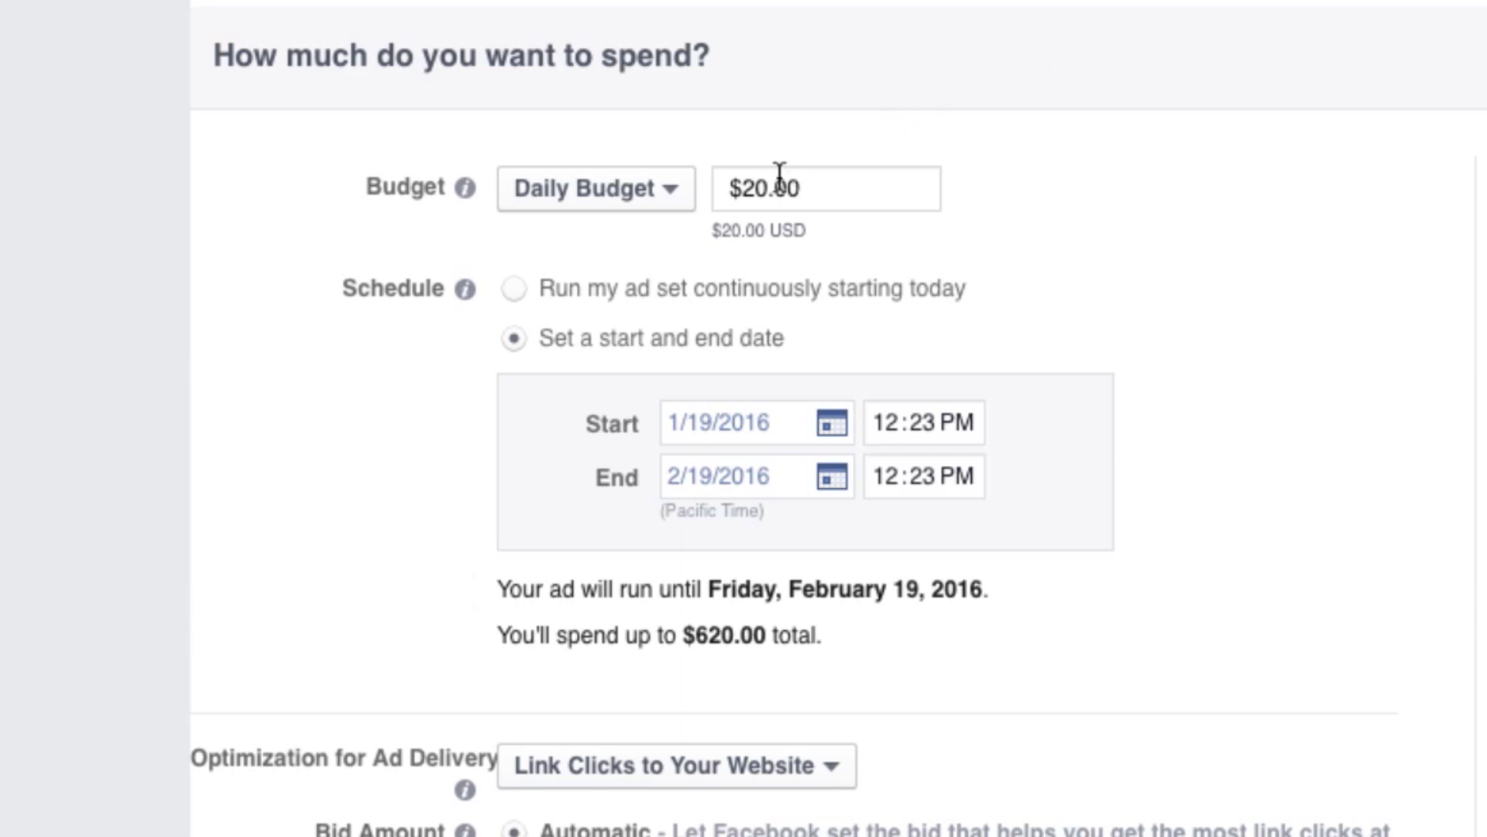
Replace the $20.00 daily budget with 30.00 and proceed to the ad creative page.
{"action": "left_click_drag", "start_coordinate": [798, 189], "coordinate": [718, 189]}
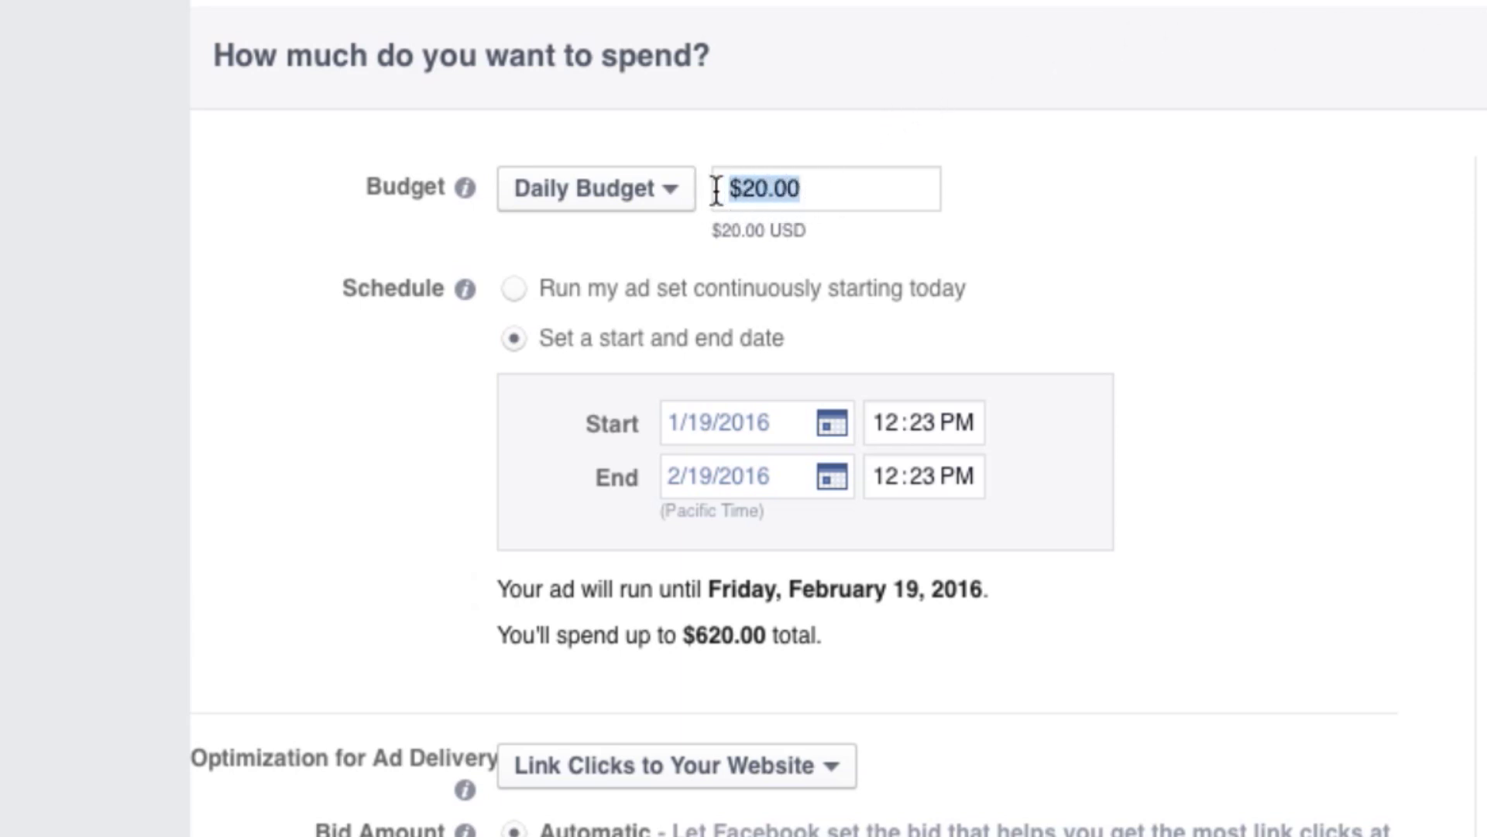
{"action": "type", "text": "30.00"}
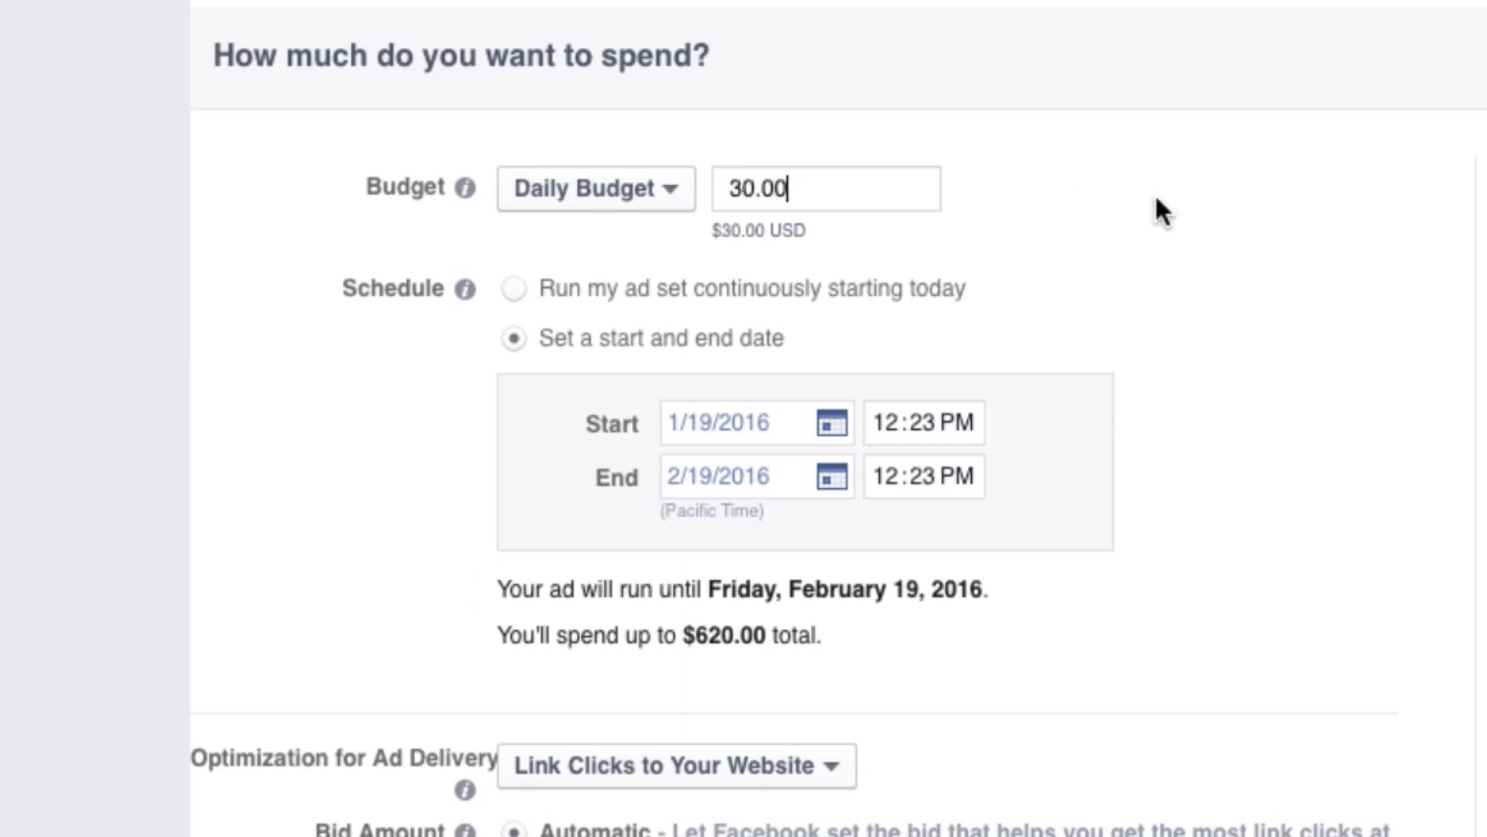
{"action": "left_click", "coordinate": [1158, 210]}
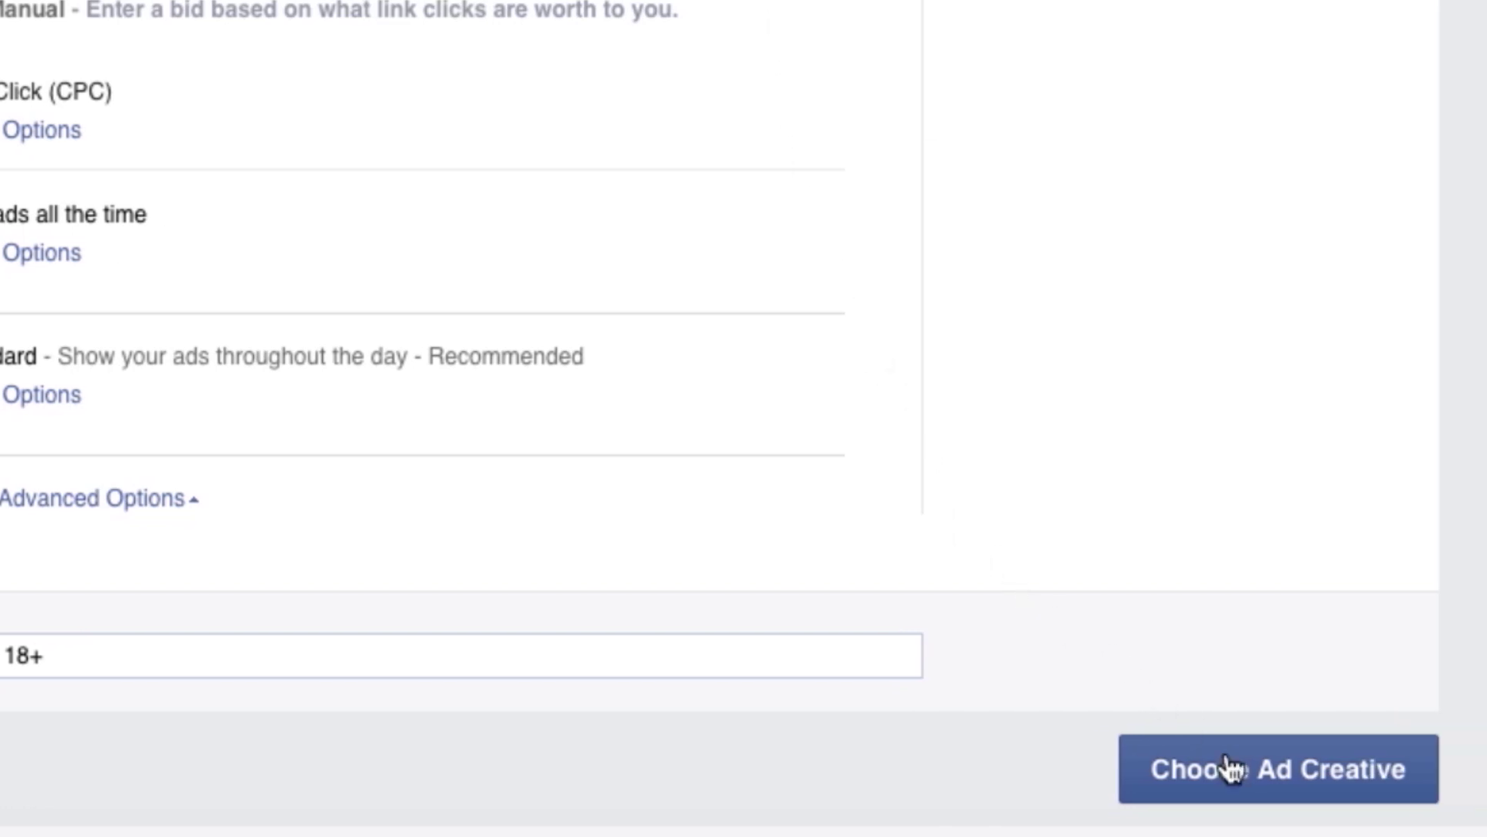
{"action": "left_click", "coordinate": [1253, 786]}
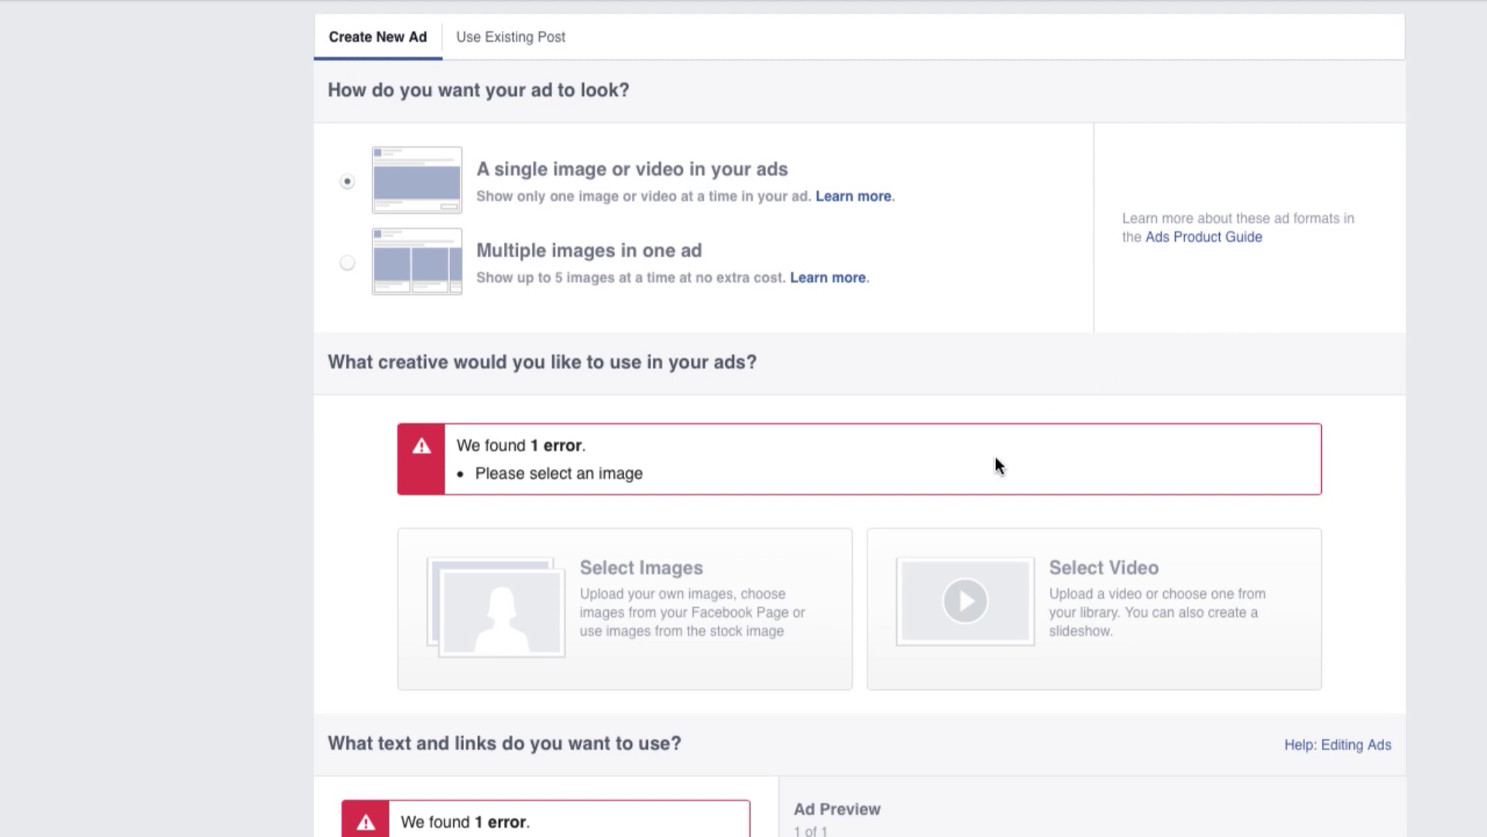
Open the Free Stock Images gallery from the Select Images card.
{"action": "left_click", "coordinate": [676, 610]}
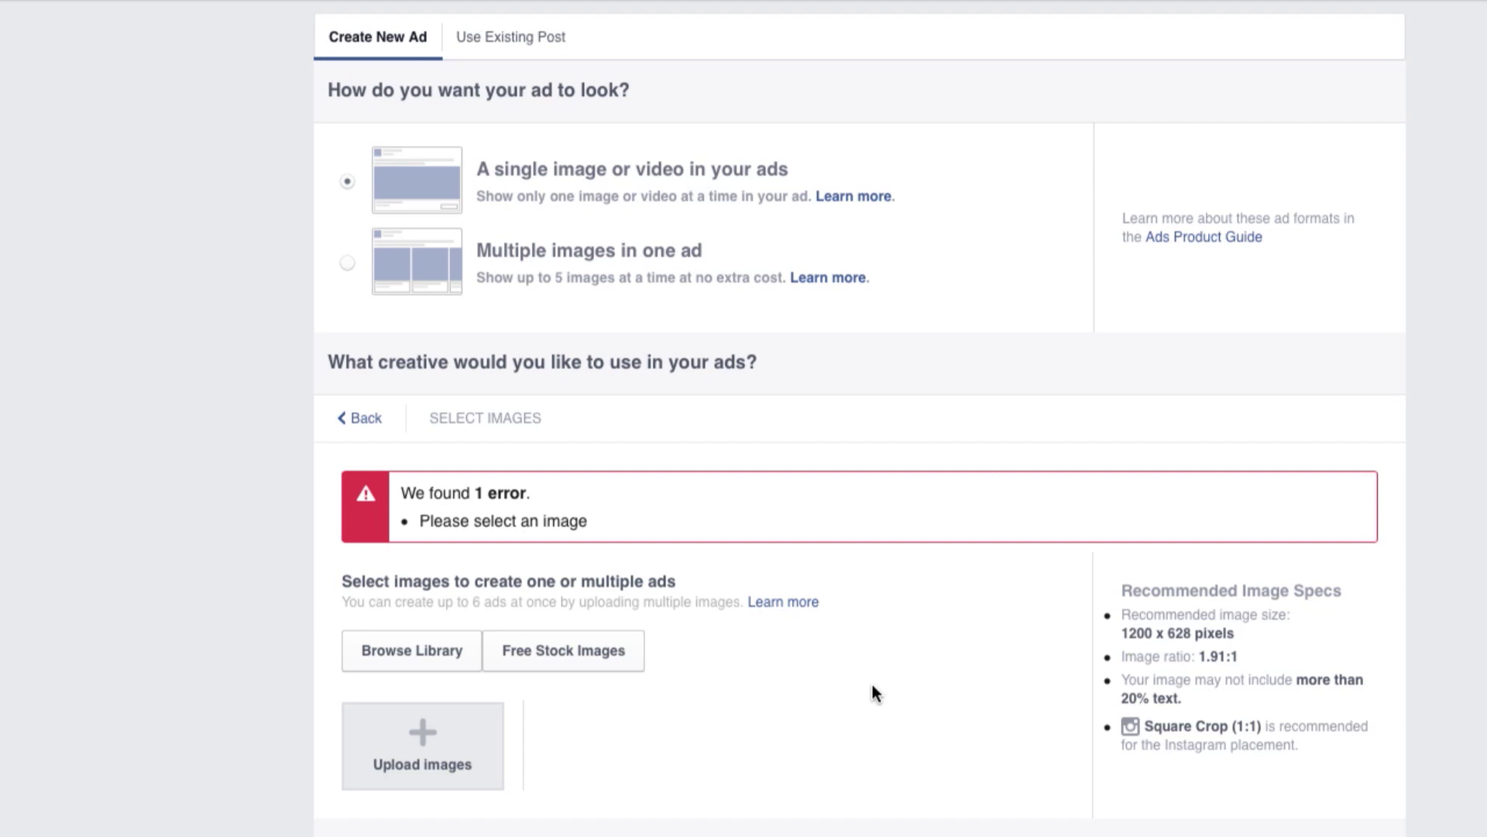
{"action": "scroll", "coordinate": [872, 694], "scroll_direction": "down", "scroll_amount": 2}
{"action": "left_click", "coordinate": [598, 548]}
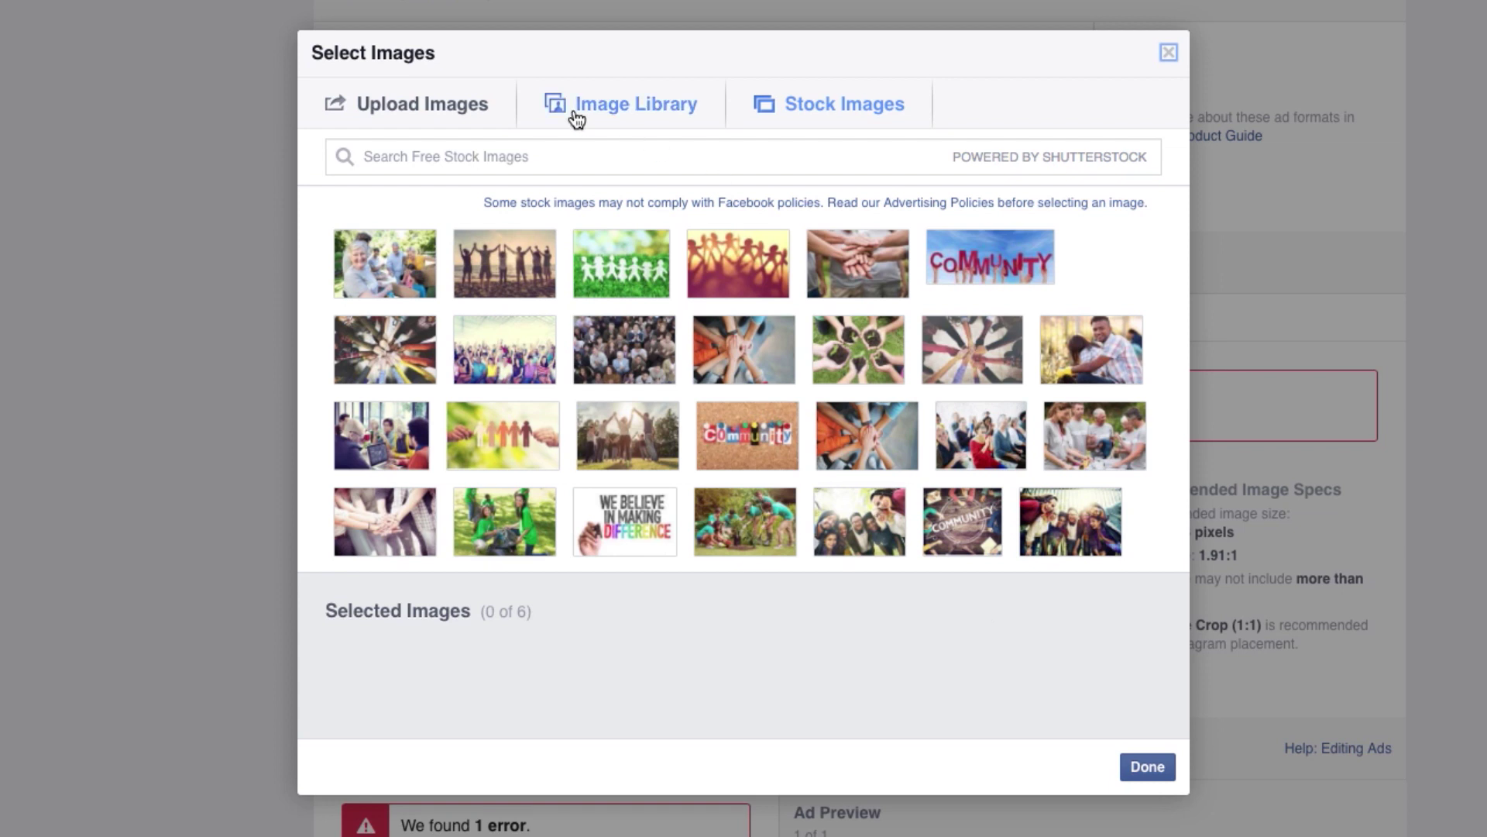
Search stock images for 'child flag' and use the girl-with-flag photo.
{"action": "left_click", "coordinate": [573, 160]}
{"action": "type", "text": "child flag"}
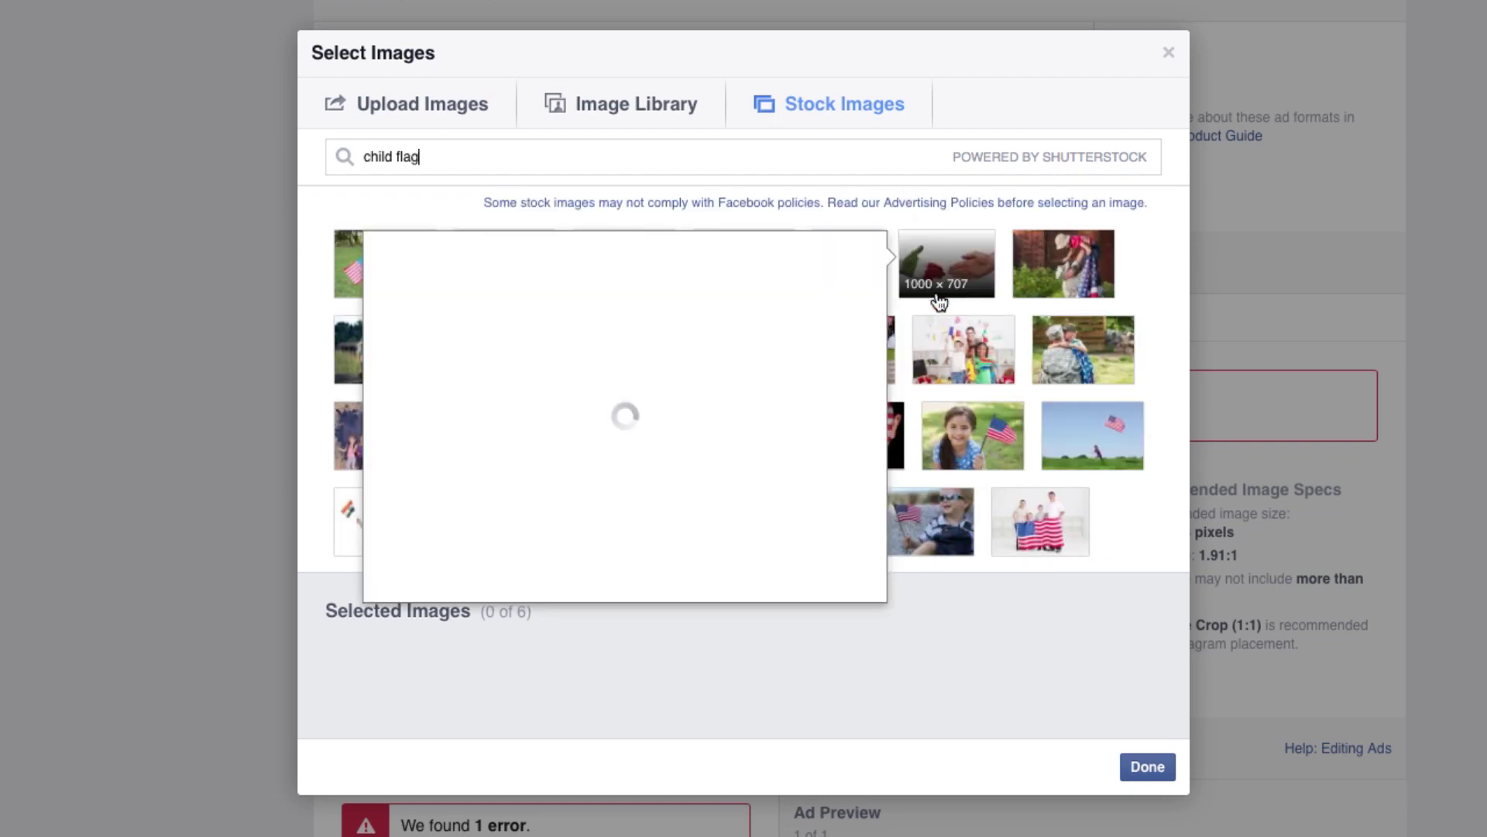
{"action": "left_click", "coordinate": [1003, 434]}
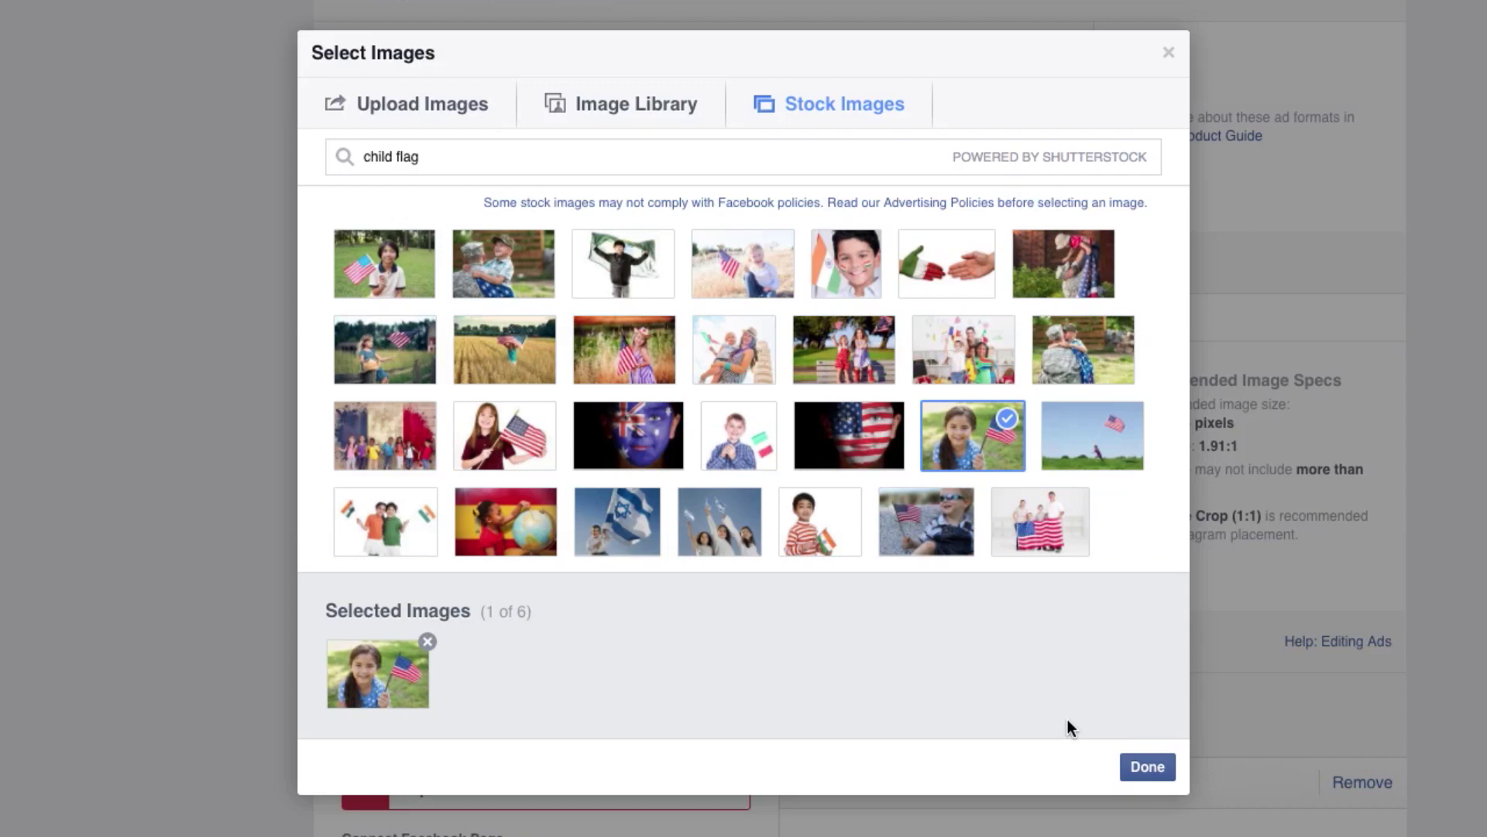
{"action": "left_click", "coordinate": [1148, 768]}
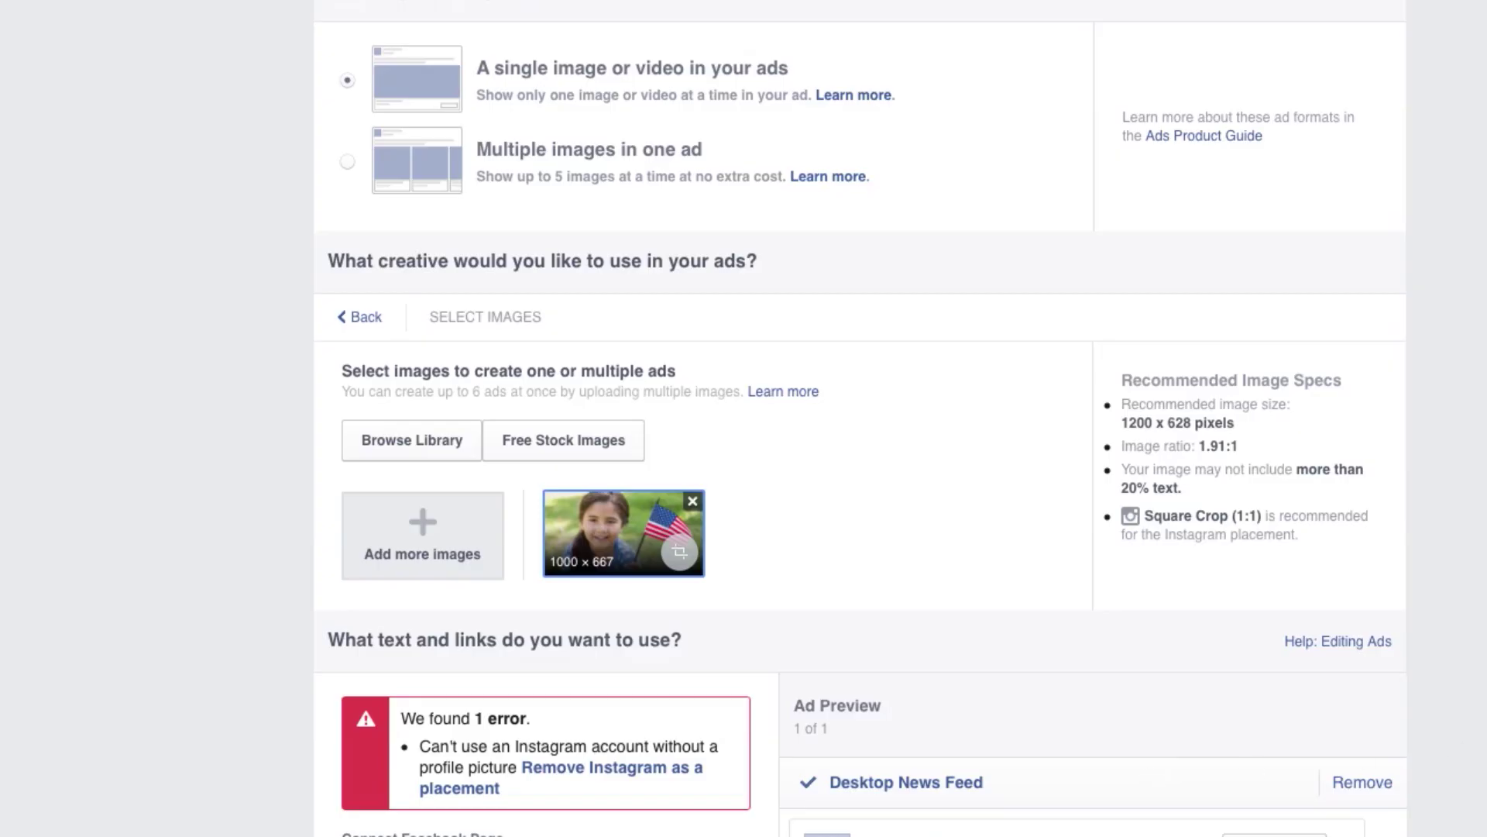
{"action": "scroll", "coordinate": [737, 620], "scroll_direction": "down", "scroll_amount": 5}
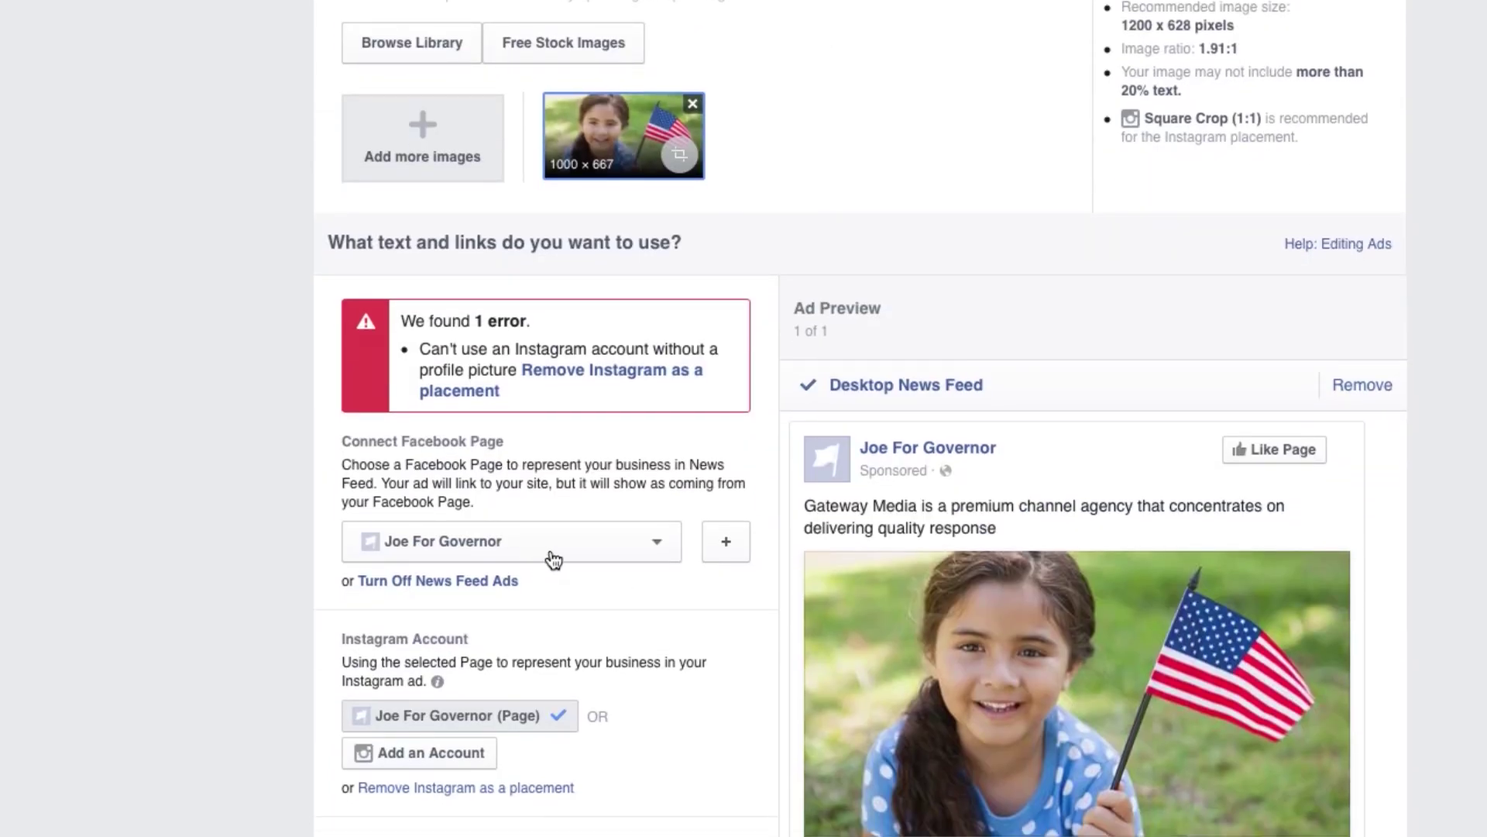
{"action": "scroll", "coordinate": [553, 559], "scroll_direction": "down", "scroll_amount": 1}
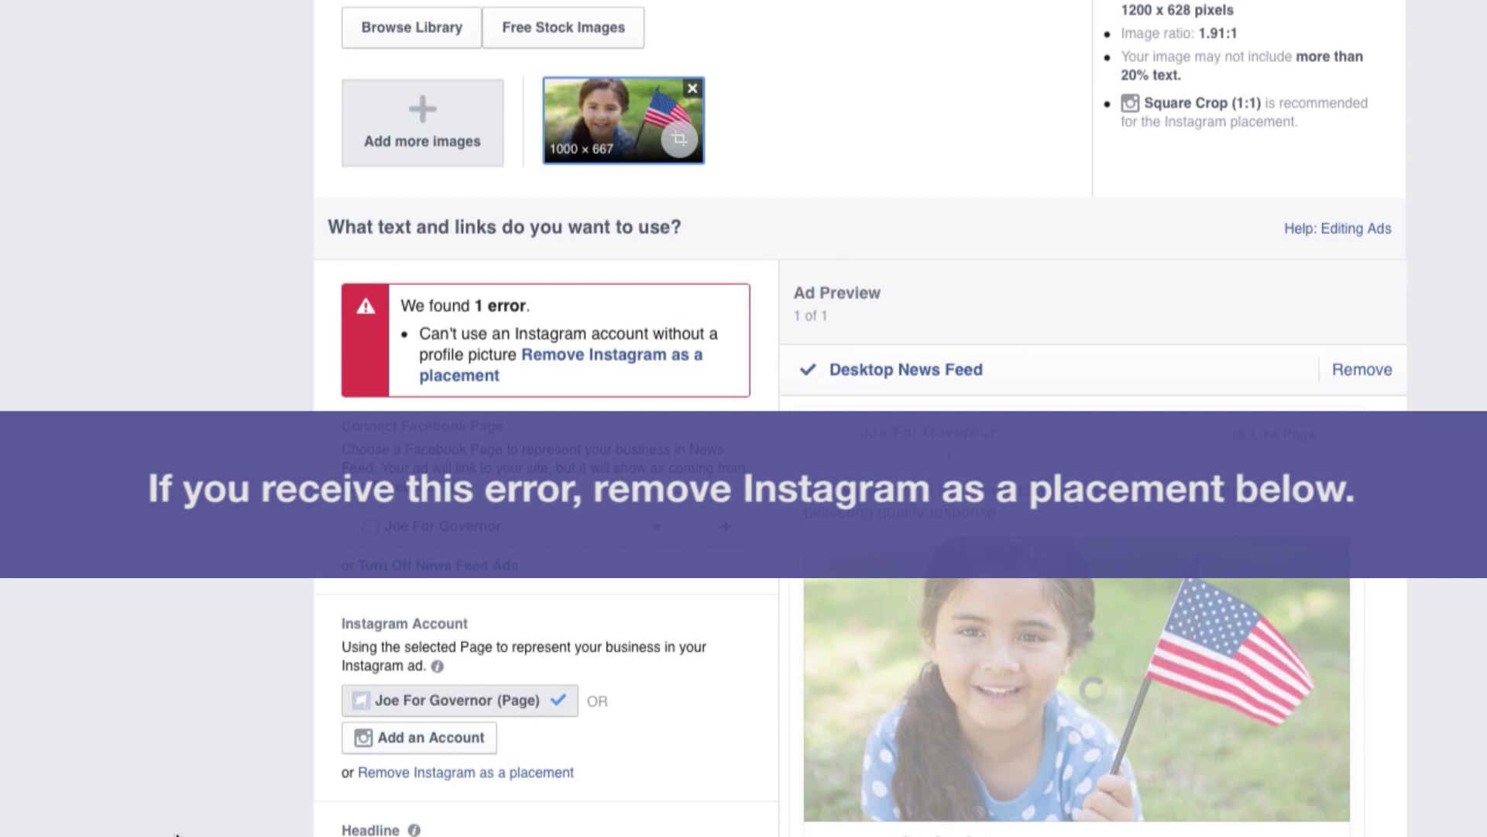
{"action": "scroll", "coordinate": [160, 702], "scroll_direction": "down", "scroll_amount": 3}
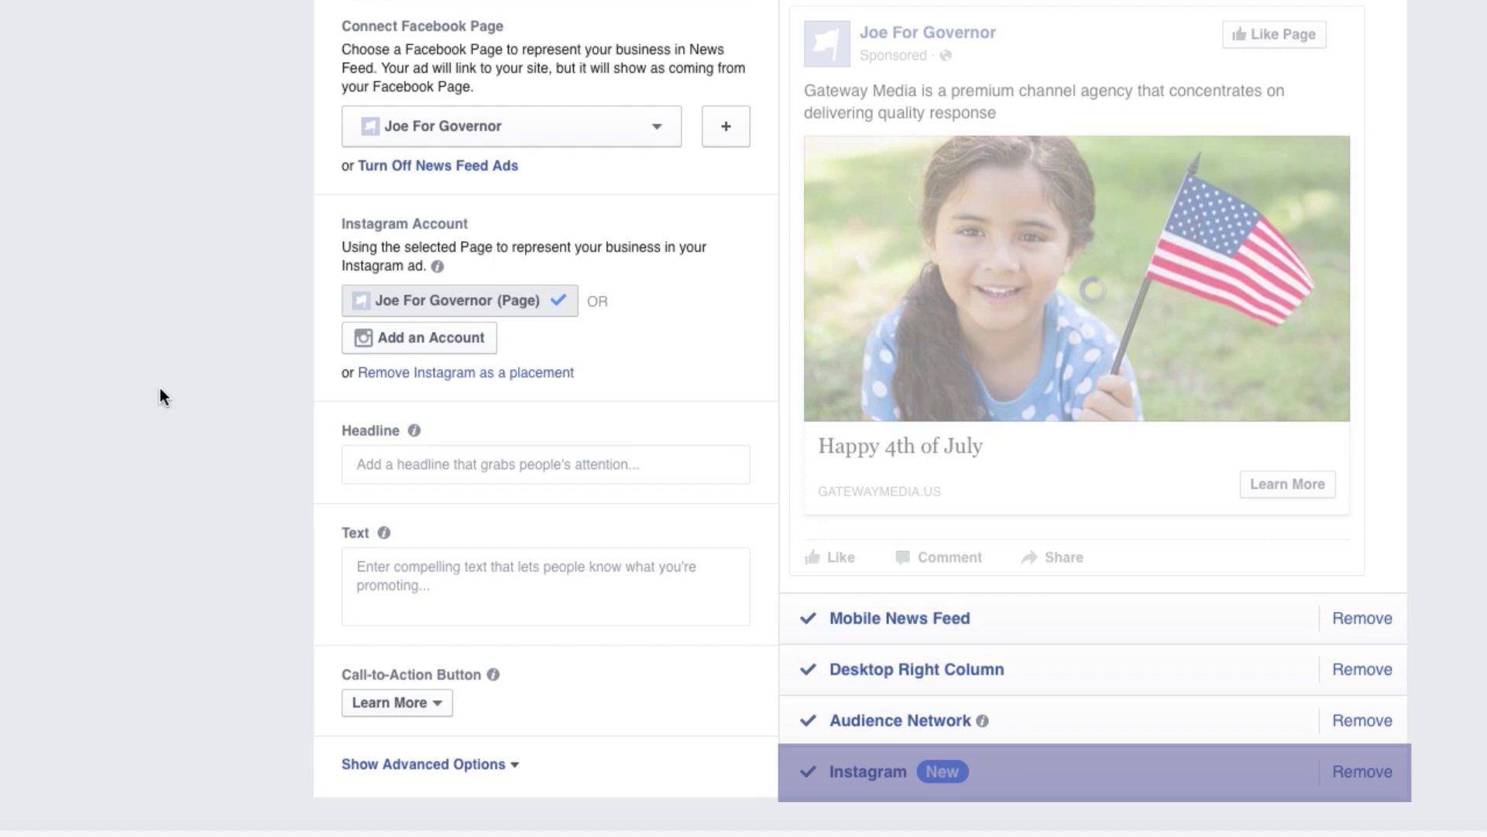
Enter headline 'Happy 4th of July!' and text 'Celebrating Liberty for Today and Tomorrow.'.
{"action": "left_click", "coordinate": [548, 470]}
{"action": "type", "text": "Happy "}
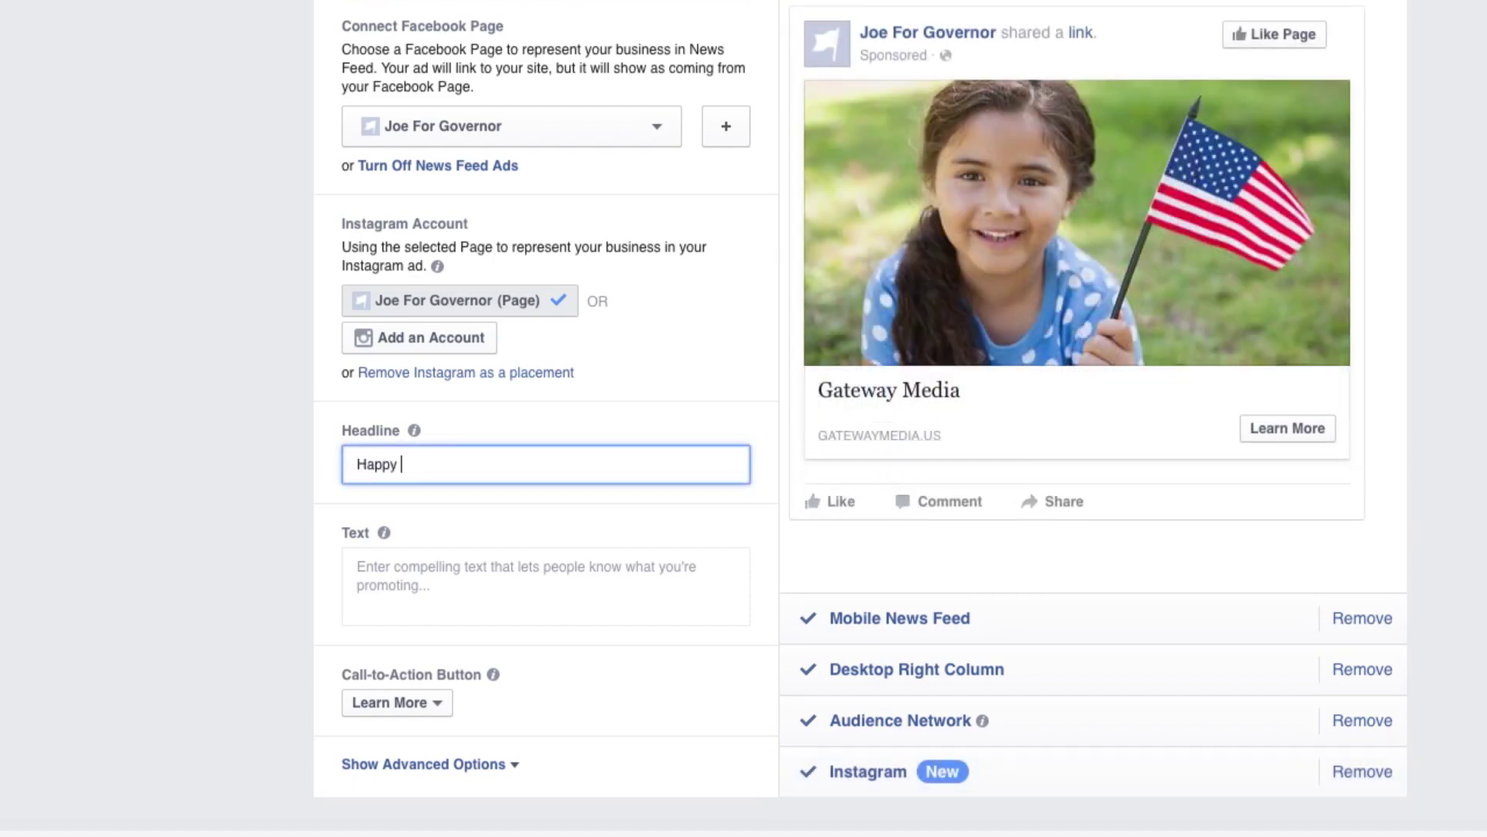
{"action": "type", "text": "4th of July!"}
{"action": "left_click", "coordinate": [567, 567]}
{"action": "type", "text": "C"}
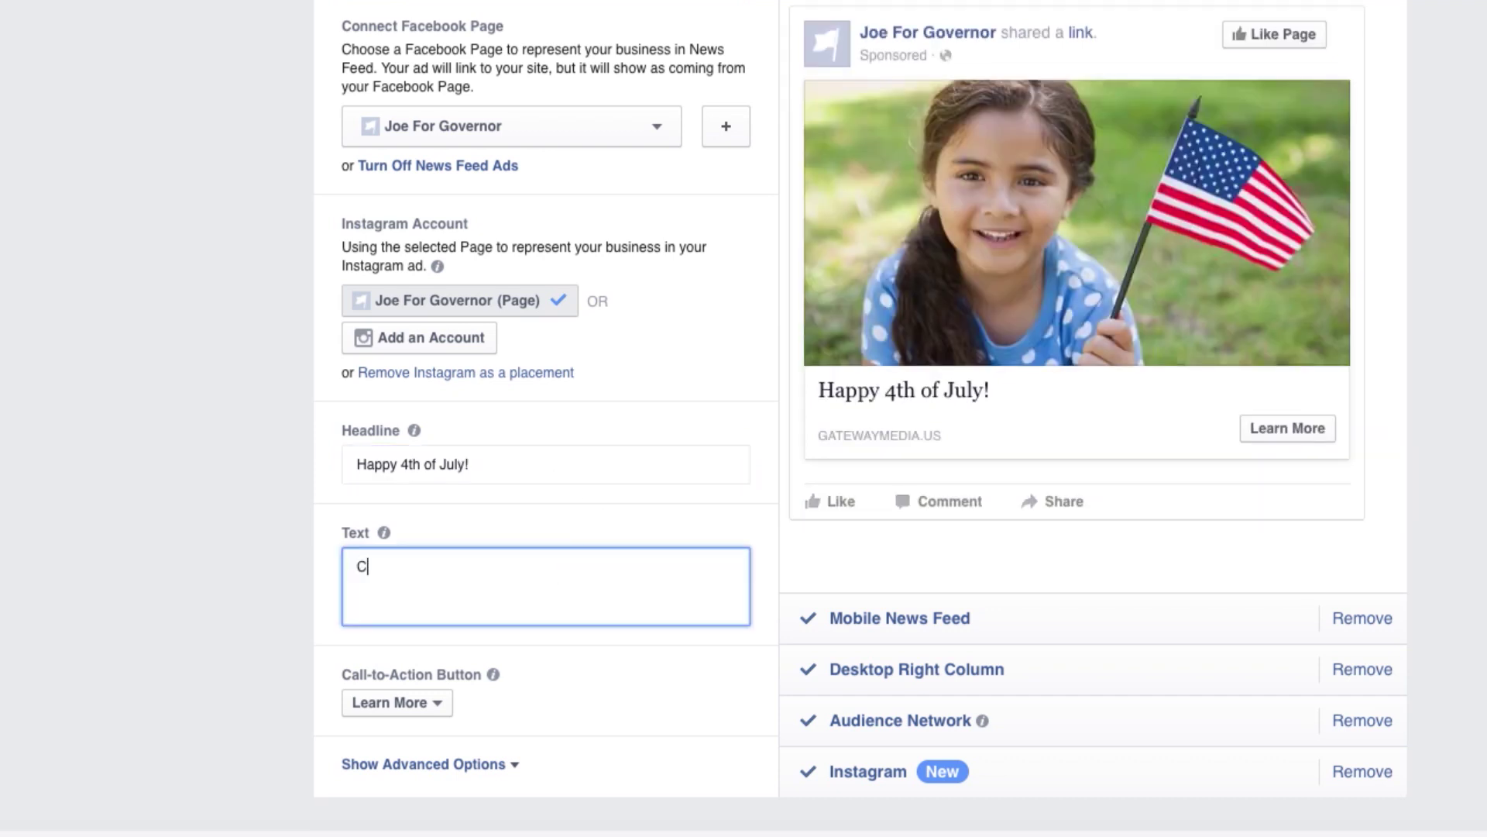
{"action": "type", "text": "elebrating L"}
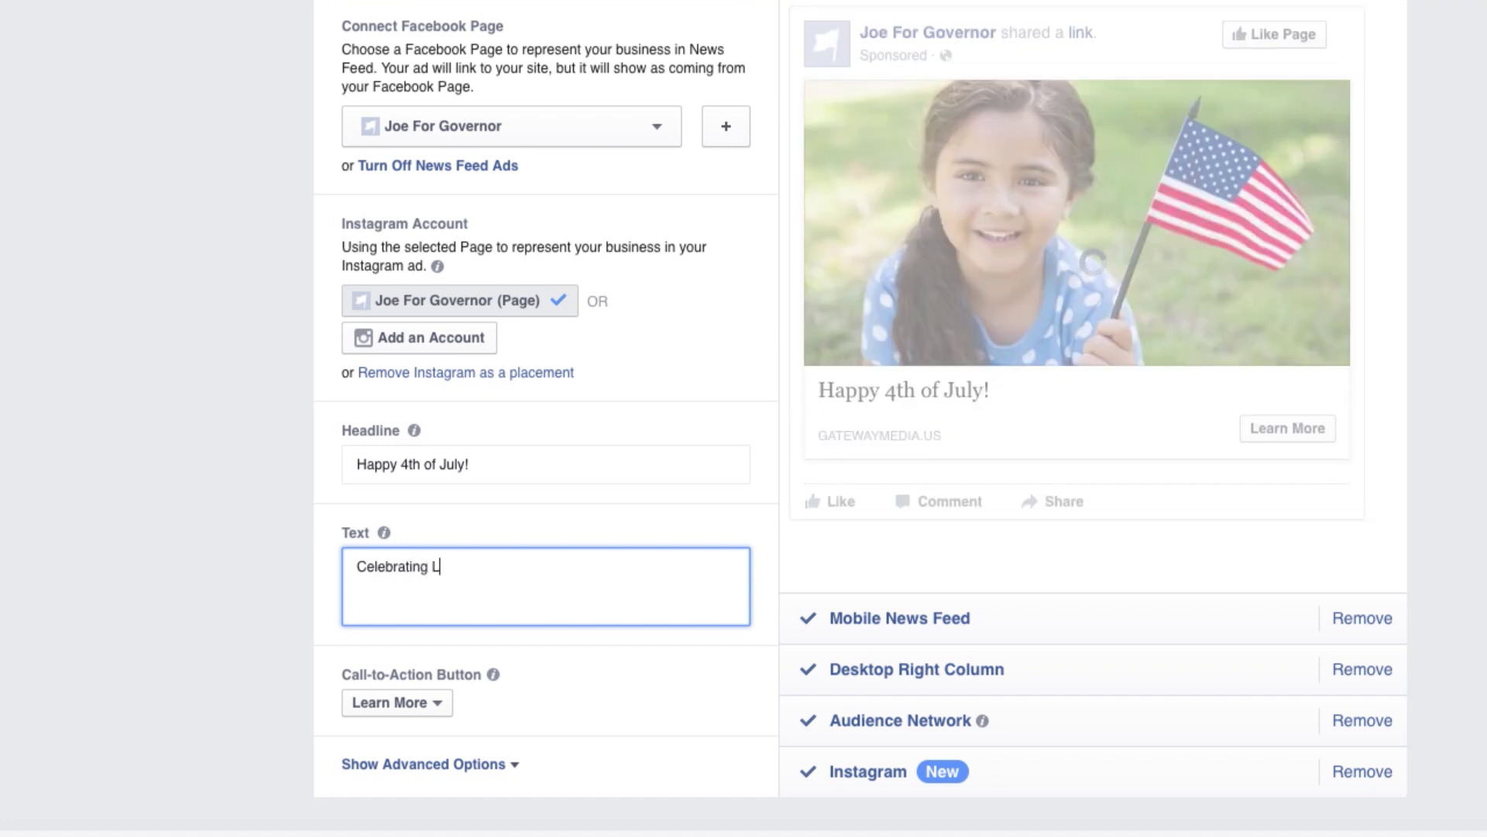
{"action": "type", "text": "iberty for Today and "}
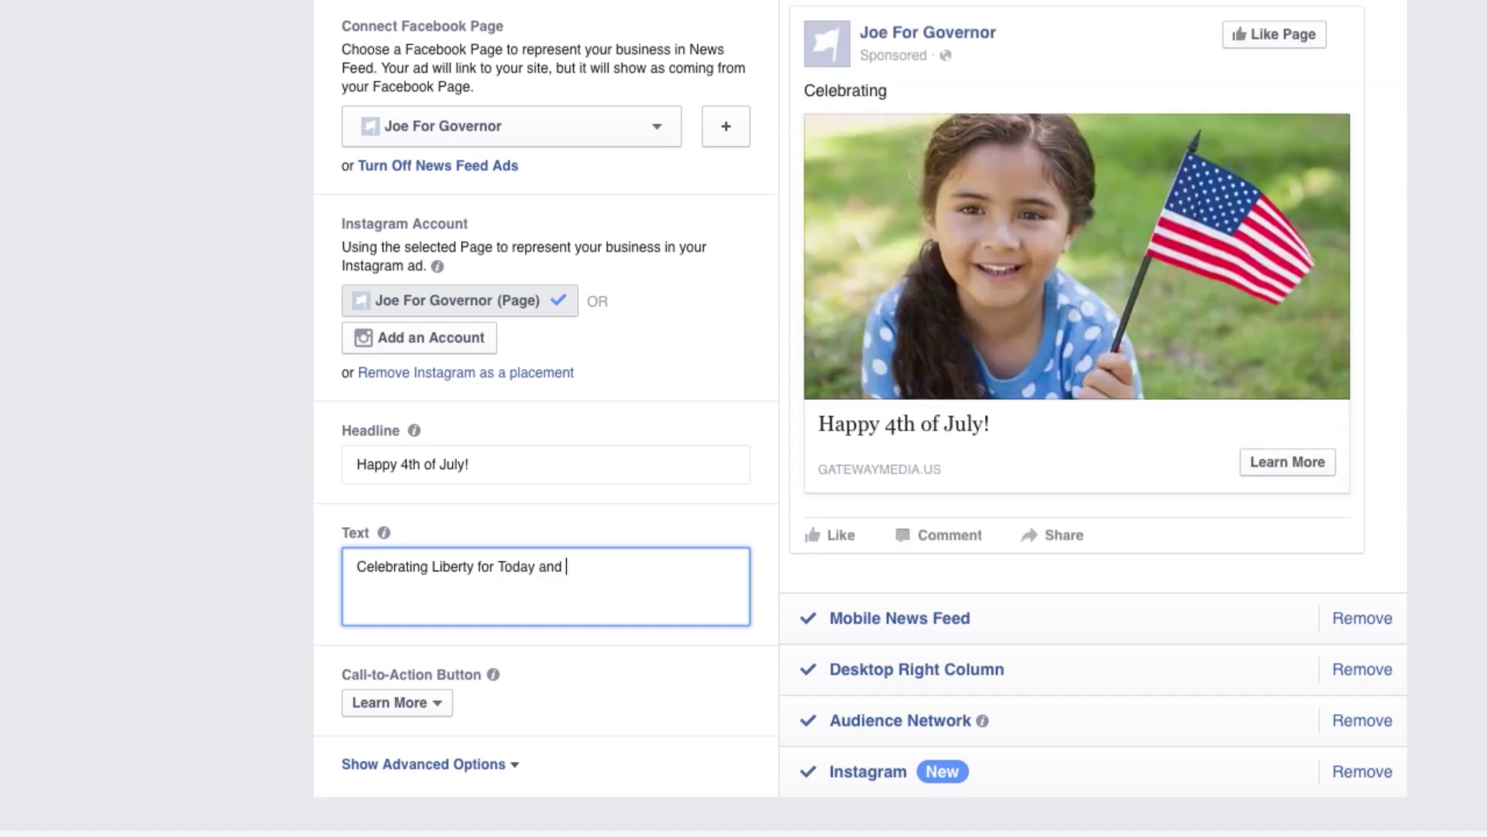
{"action": "type", "text": "Tomorrow."}
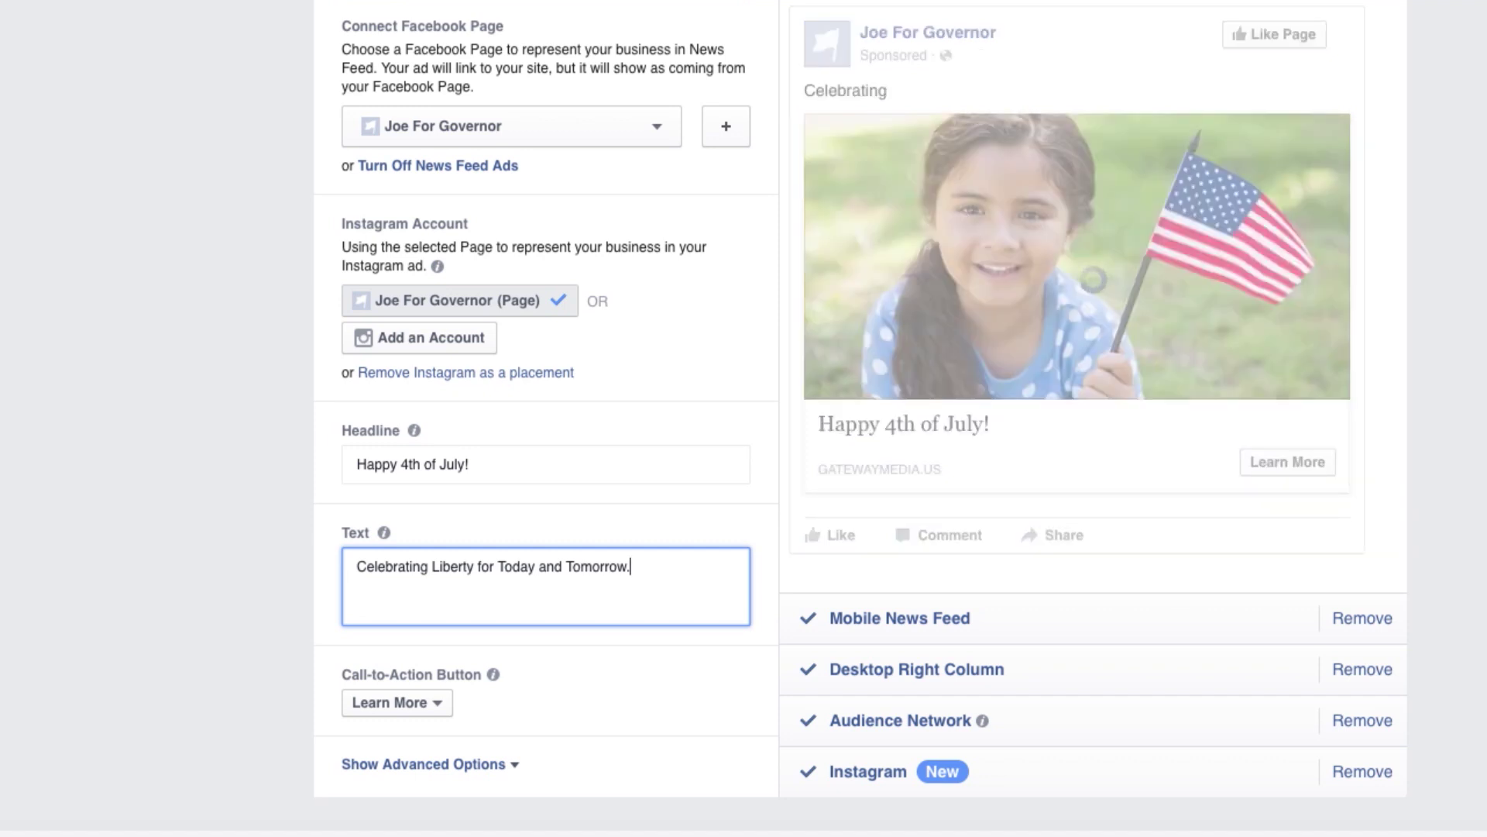
{"action": "left_click", "coordinate": [660, 671]}
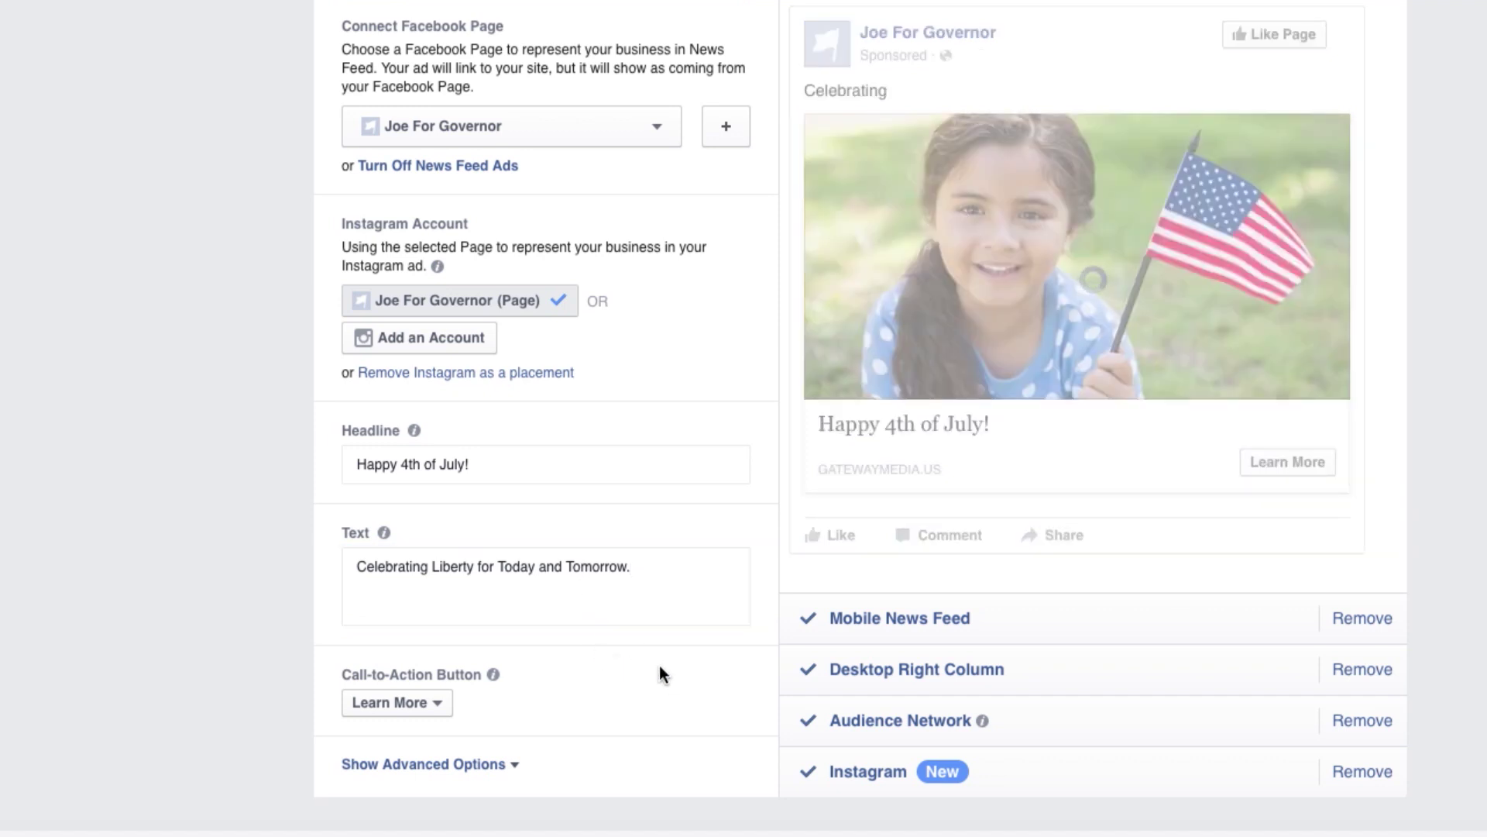
{"action": "scroll", "coordinate": [658, 657], "scroll_direction": "down", "scroll_amount": 1}
Show advanced options and enter 'Paid for by Joe for Governor' as the Display URL.
{"action": "left_click", "coordinate": [502, 734]}
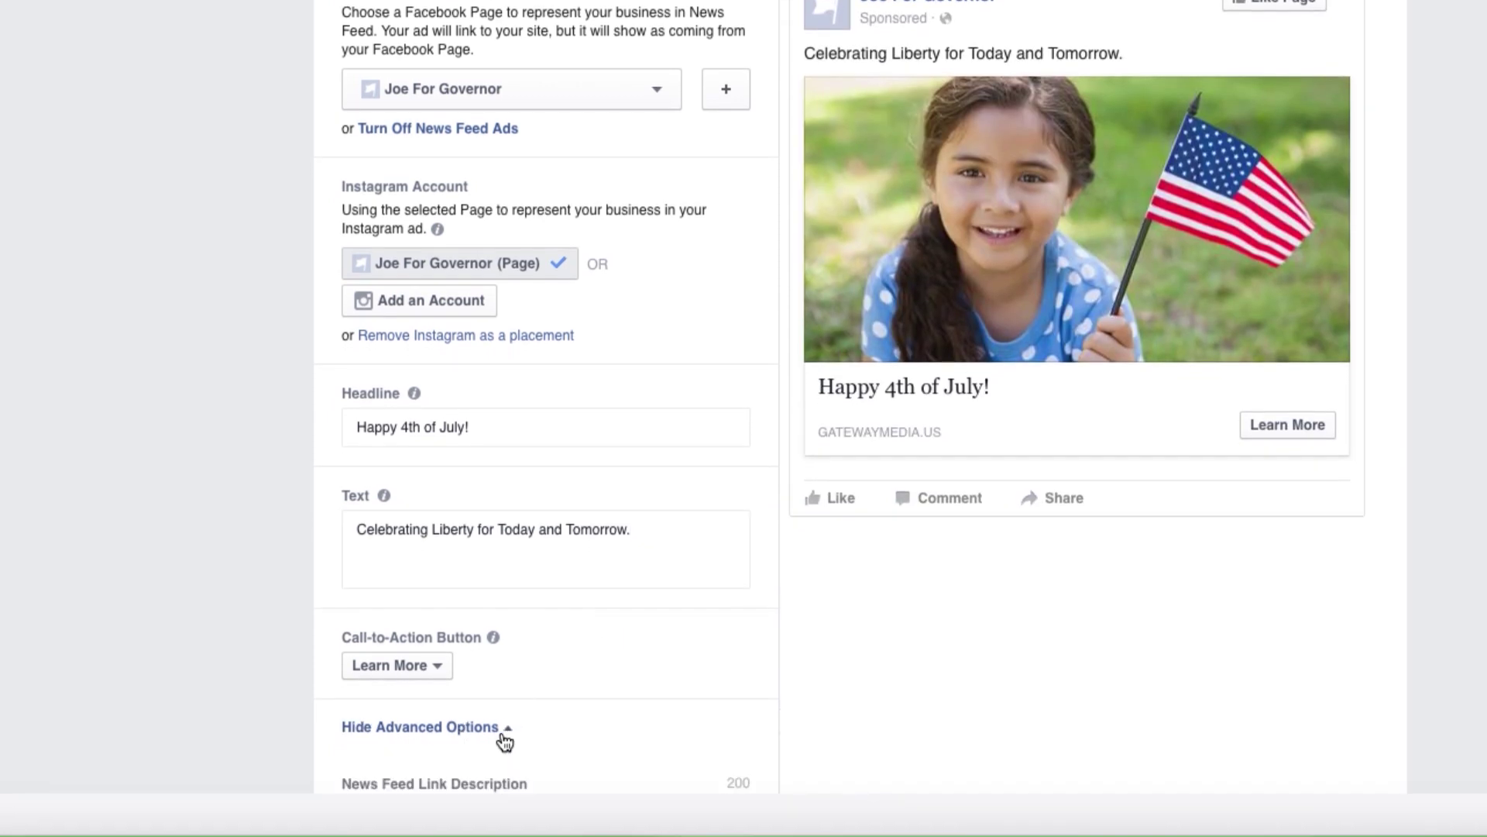
{"action": "scroll", "coordinate": [200, 682], "scroll_direction": "down", "scroll_amount": 4}
{"action": "scroll", "coordinate": [198, 680], "scroll_direction": "down", "scroll_amount": 2}
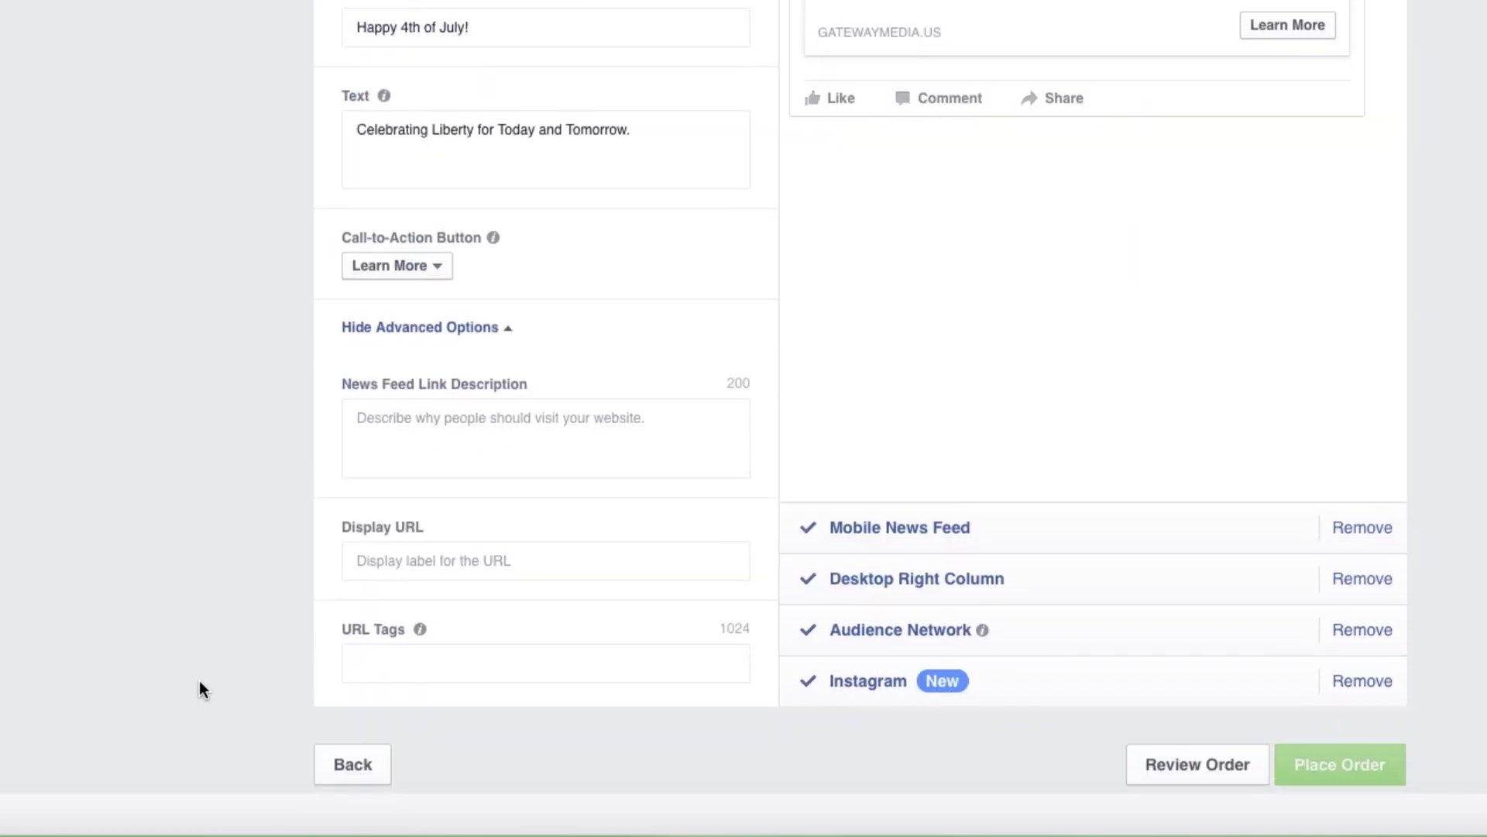
{"action": "left_click", "coordinate": [497, 509]}
{"action": "type", "text": "Paid for b"}
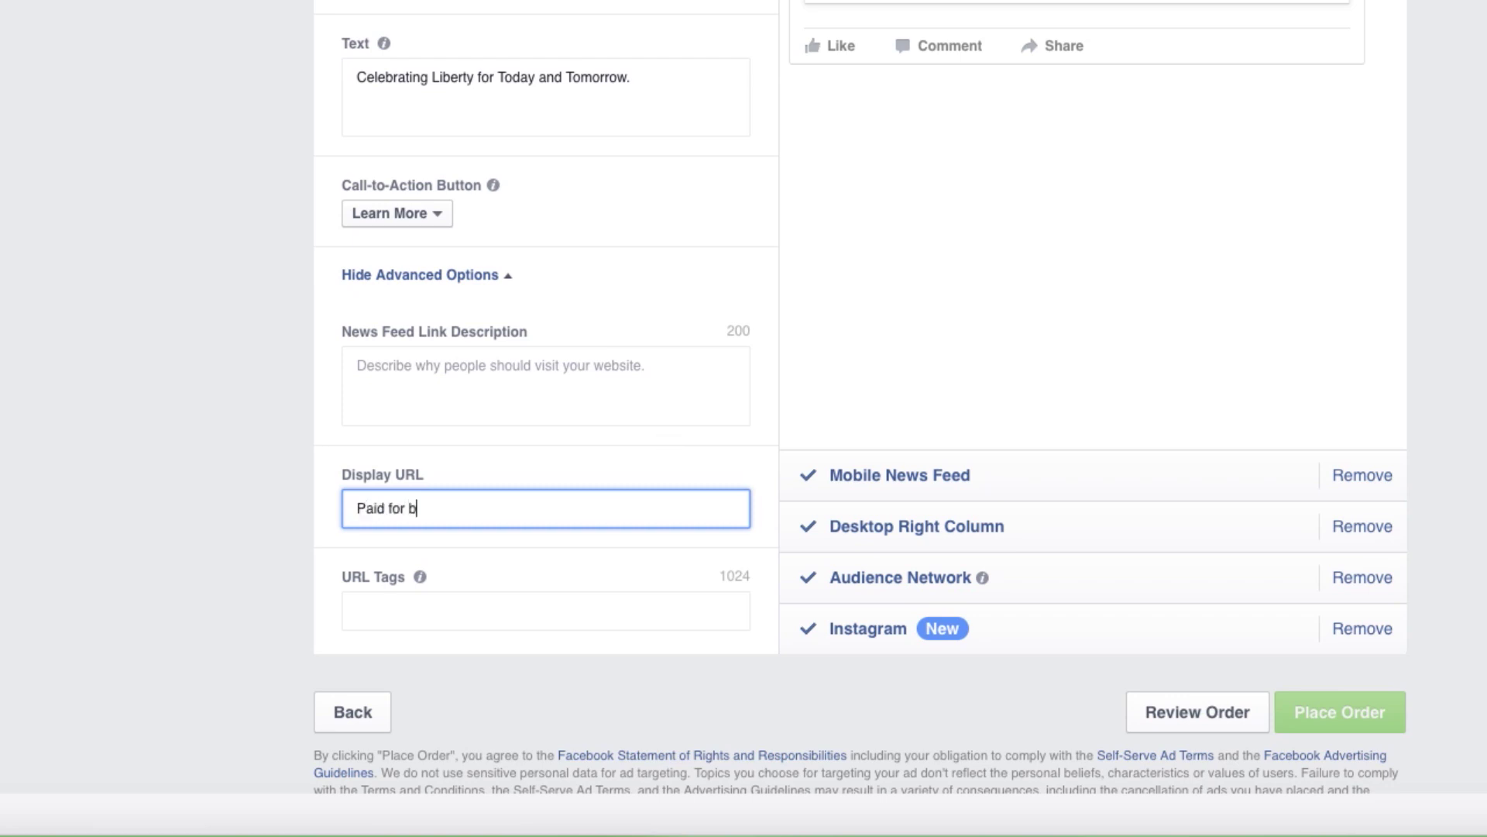
{"action": "type", "text": "y Joe for Governor"}
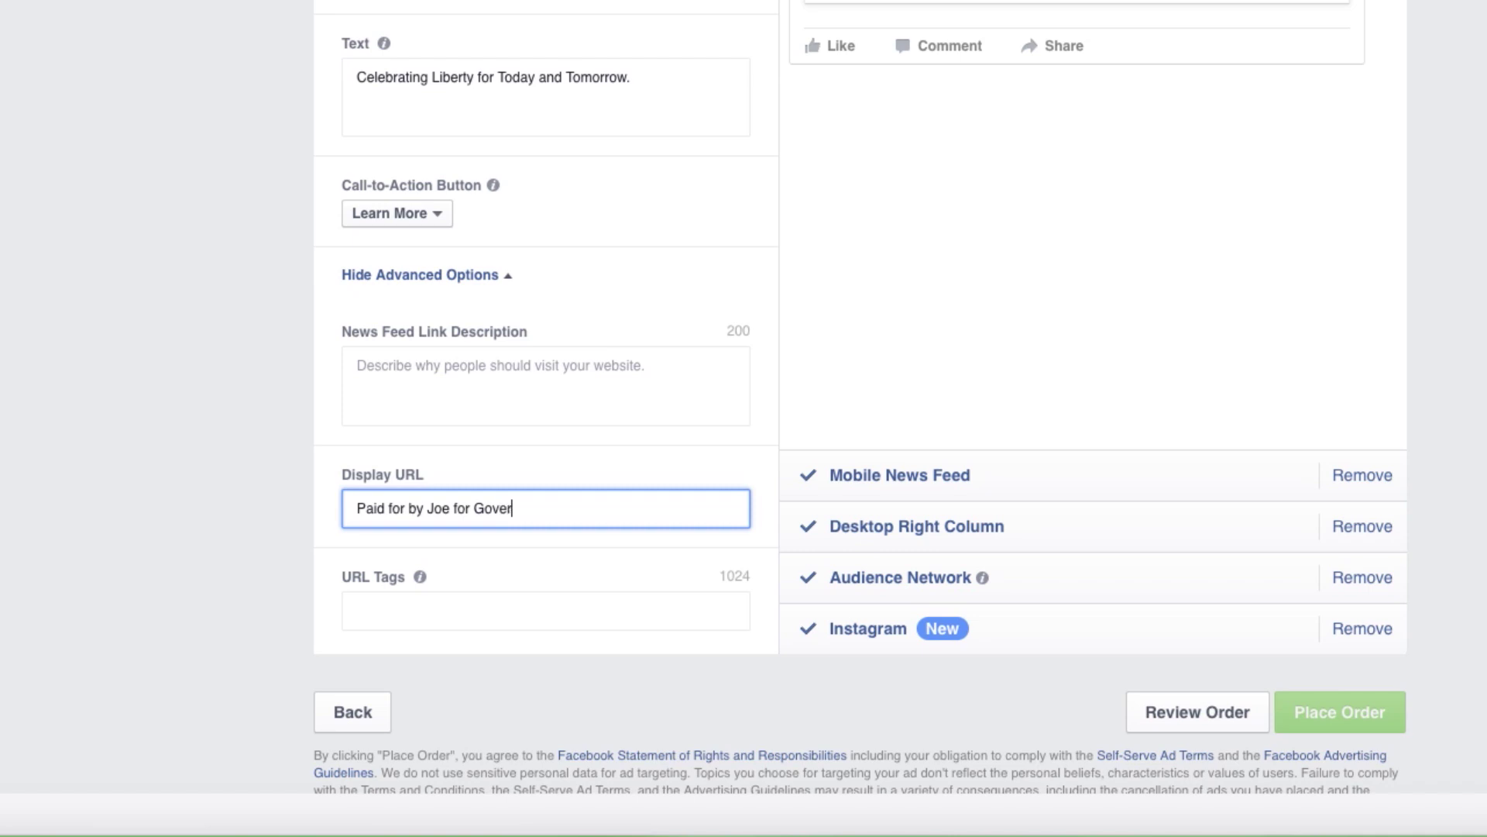